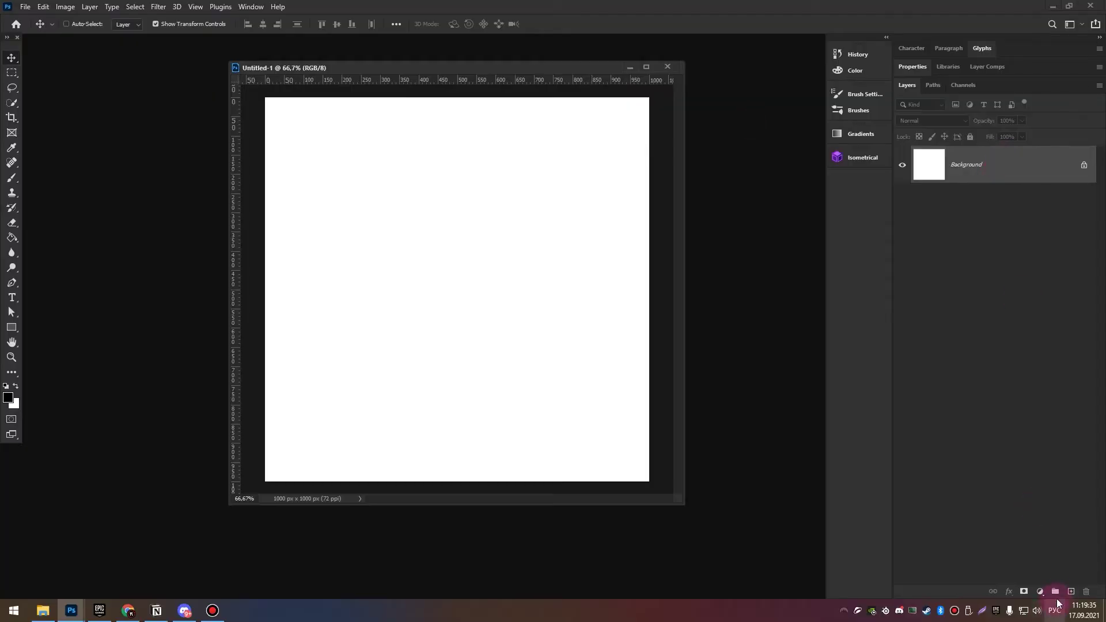
- Fill a new layer with near-black #0e0e0e over the background
{"action": "left_click", "coordinate": [7, 397]}
{"action": "left_click_drag", "start_coordinate": [641, 504], "coordinate": [652, 456]}
{"action": "left_click", "coordinate": [915, 344]}
{"action": "key", "text": "v"}
{"action": "left_click", "coordinate": [471, 220]}
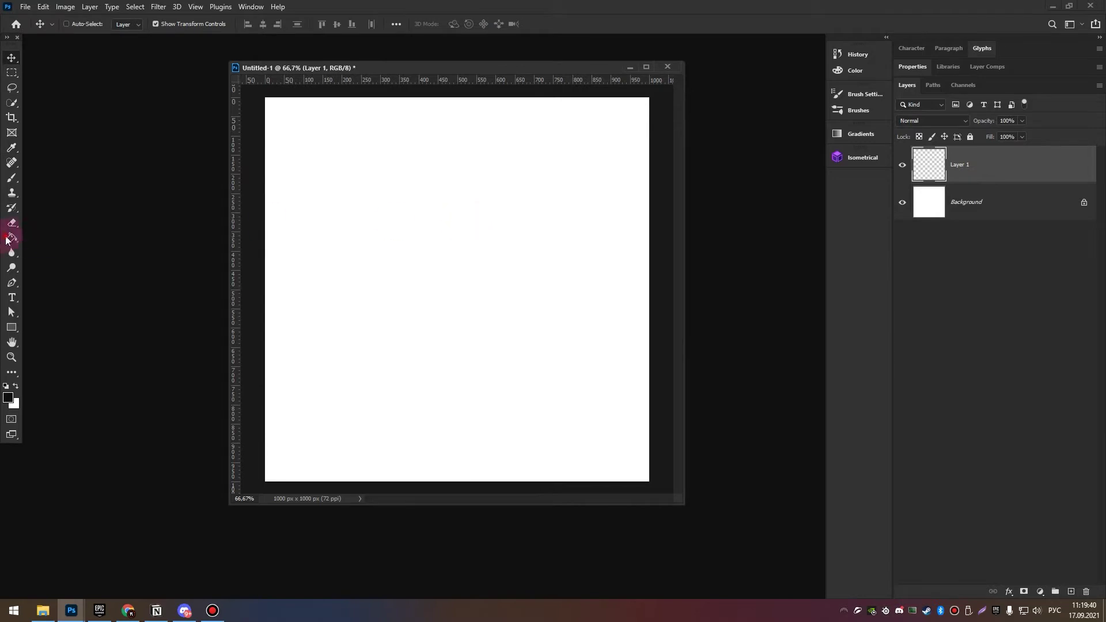
{"action": "left_click", "coordinate": [12, 238]}
{"action": "left_click", "coordinate": [433, 232]}
{"action": "left_click_drag", "start_coordinate": [681, 498], "coordinate": [717, 523]}
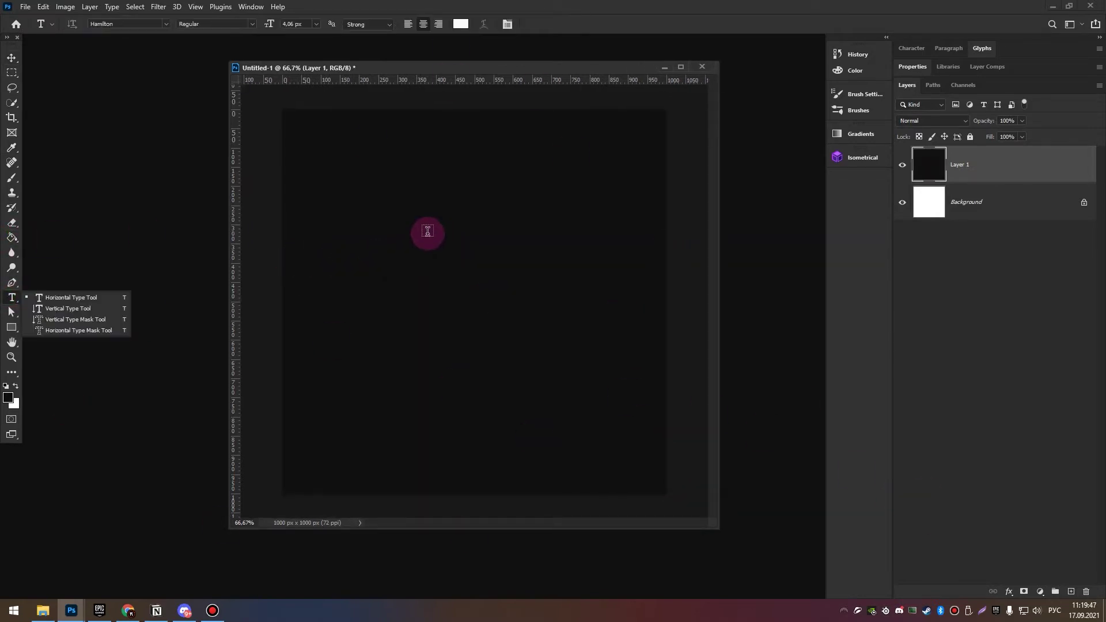
- Type 'design' in white Hamilton at 227.56 px and centre it on the canvas
{"action": "left_click", "coordinate": [406, 303]}
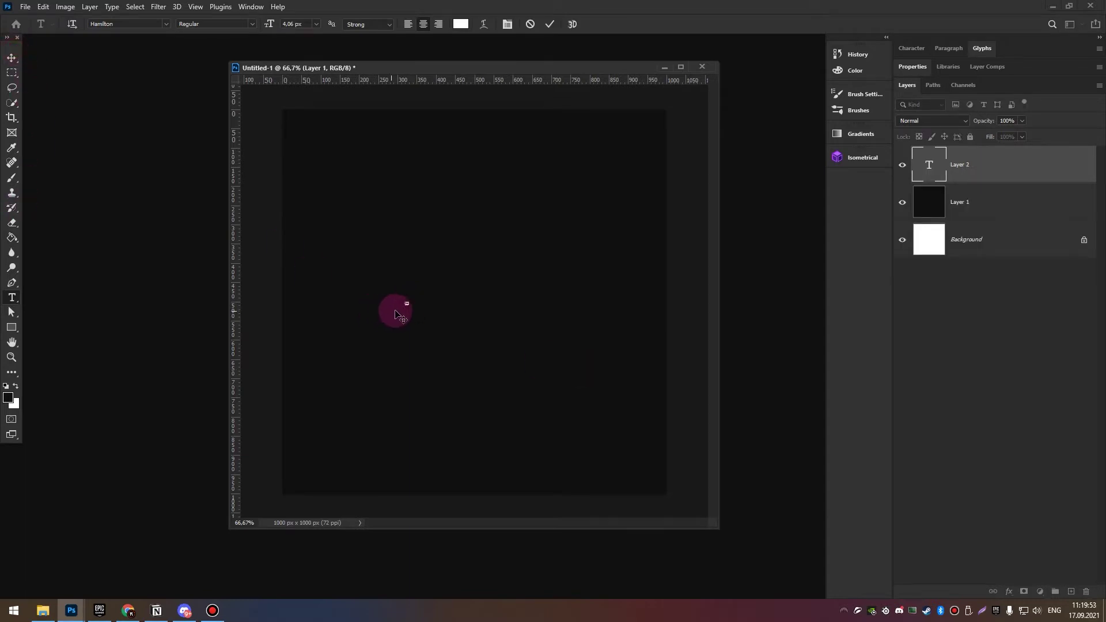
{"action": "type", "text": "design"}
{"action": "left_click", "coordinate": [10, 58]}
{"action": "left_click_drag", "start_coordinate": [398, 307], "coordinate": [417, 312]}
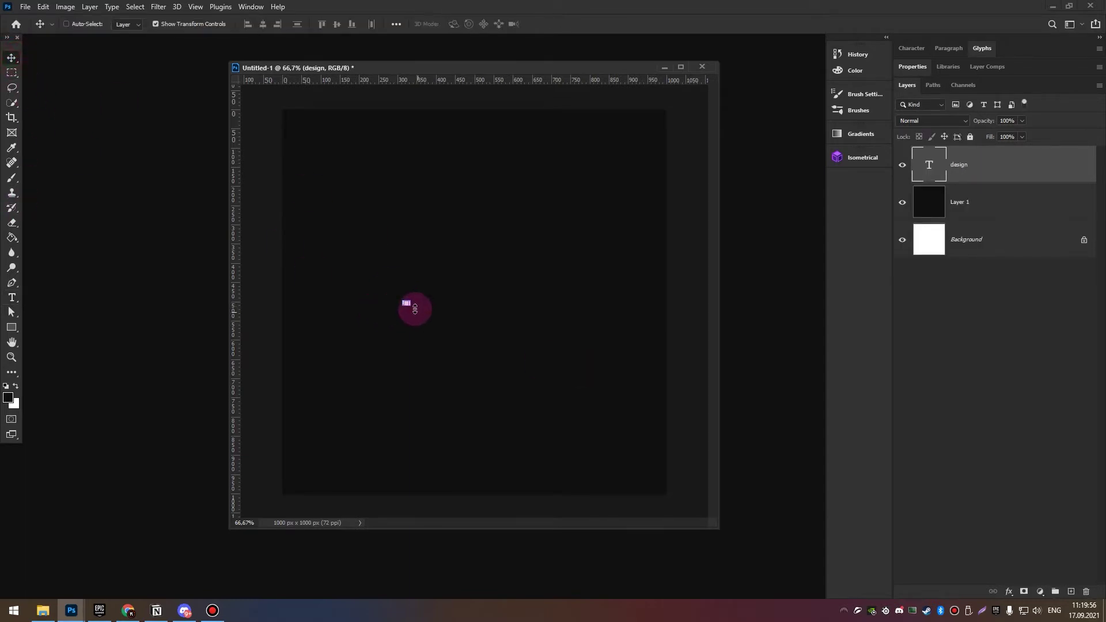
{"action": "left_click_drag", "start_coordinate": [564, 358], "coordinate": [527, 302]}
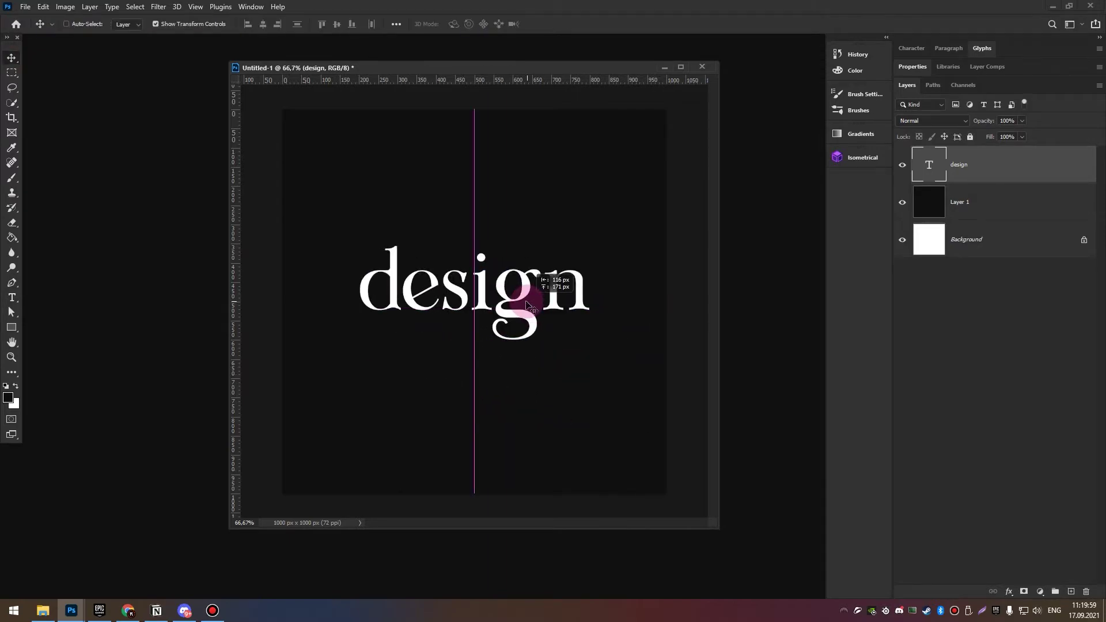
{"action": "left_click", "coordinate": [13, 299]}
{"action": "left_click", "coordinate": [166, 26]}
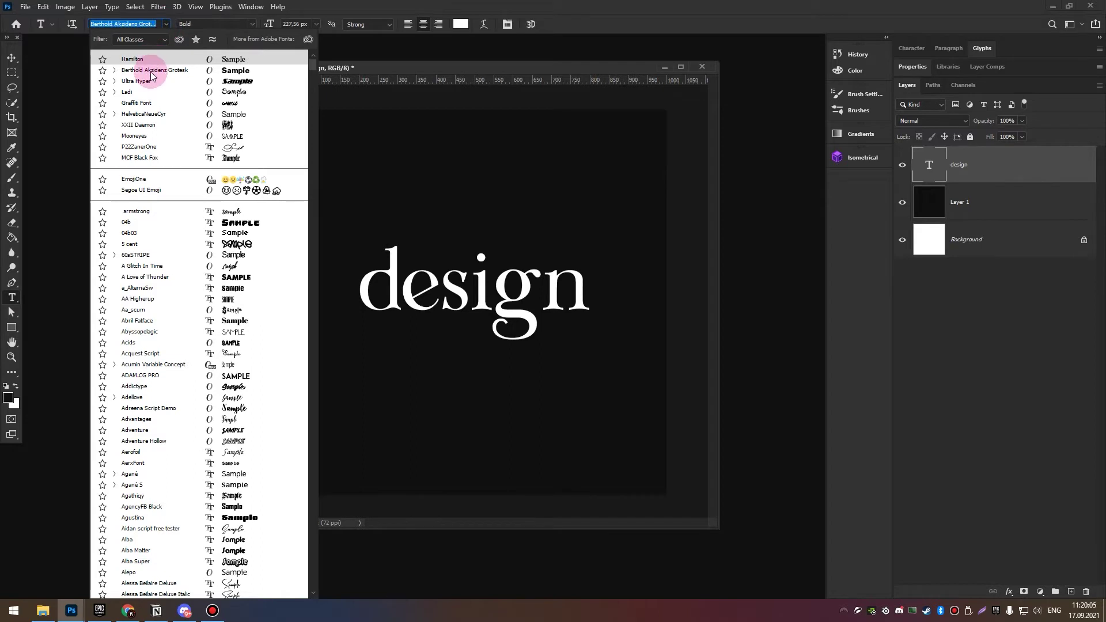
- Apply Berthold Akzidenz Grotesk Bold to the text and leave tracking at 0
{"action": "left_click", "coordinate": [149, 70]}
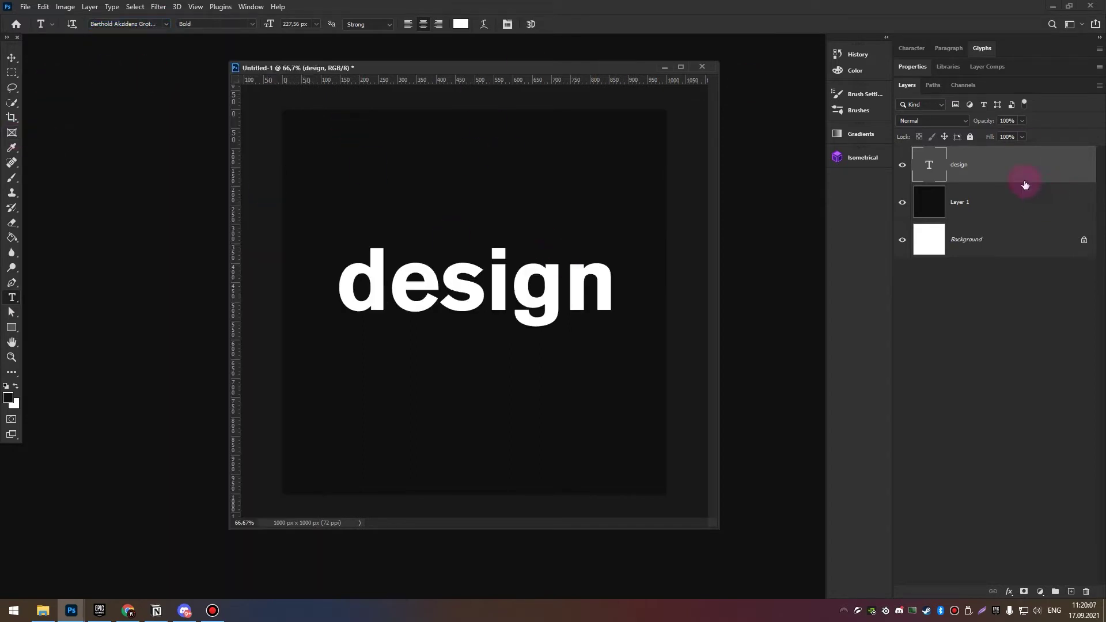
{"action": "left_click", "coordinate": [941, 49]}
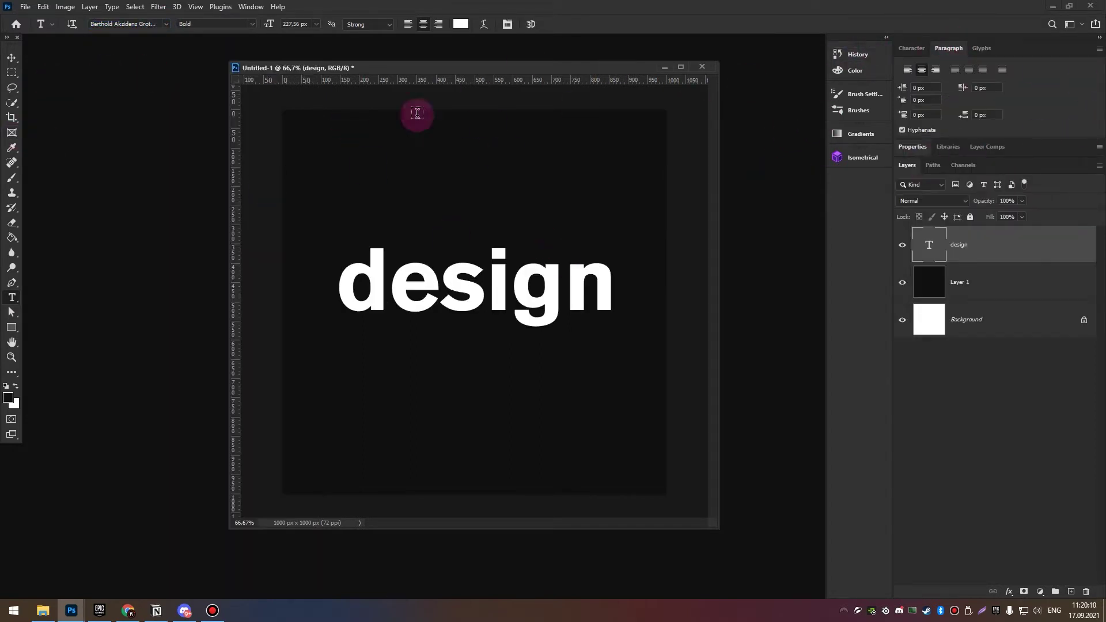
{"action": "left_click", "coordinate": [906, 50]}
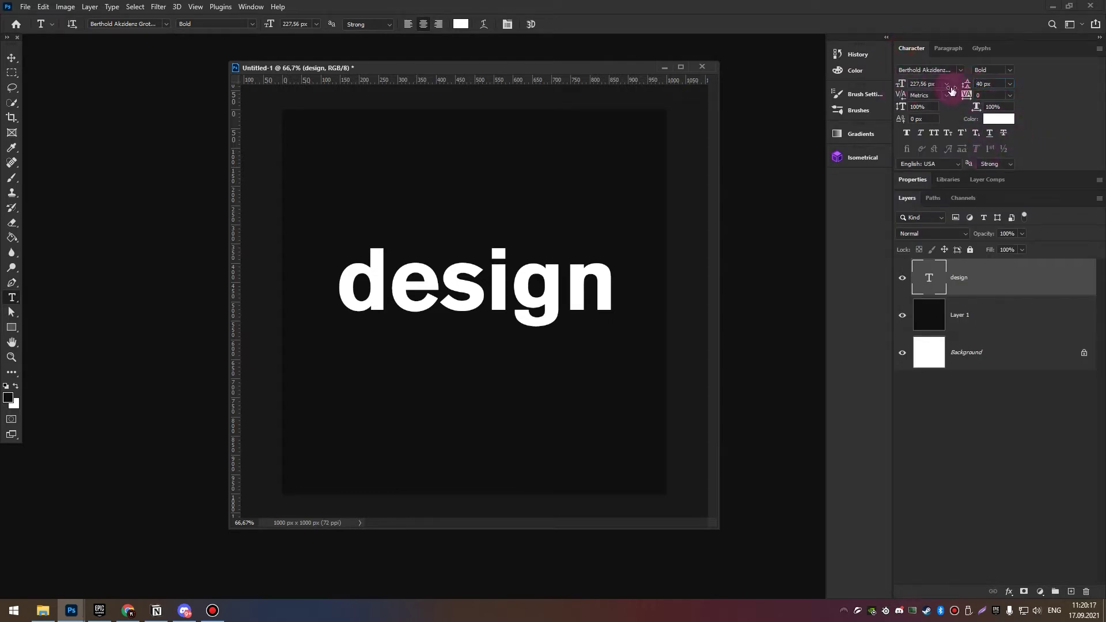
{"action": "left_click_drag", "start_coordinate": [966, 96], "coordinate": [955, 104]}
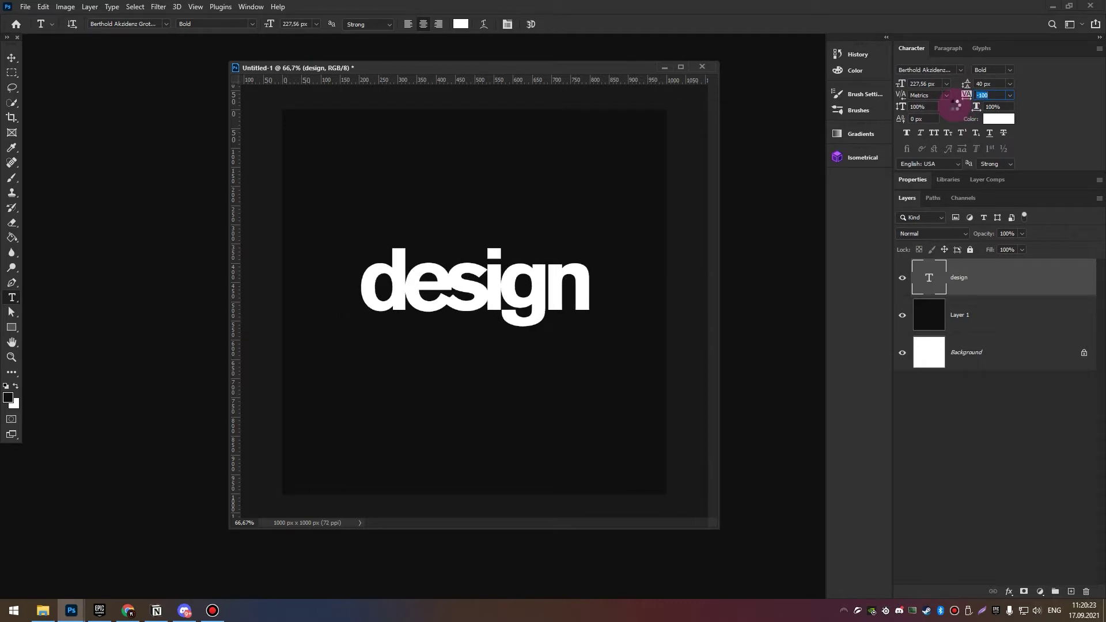
{"action": "left_click_drag", "start_coordinate": [956, 105], "coordinate": [957, 104]}
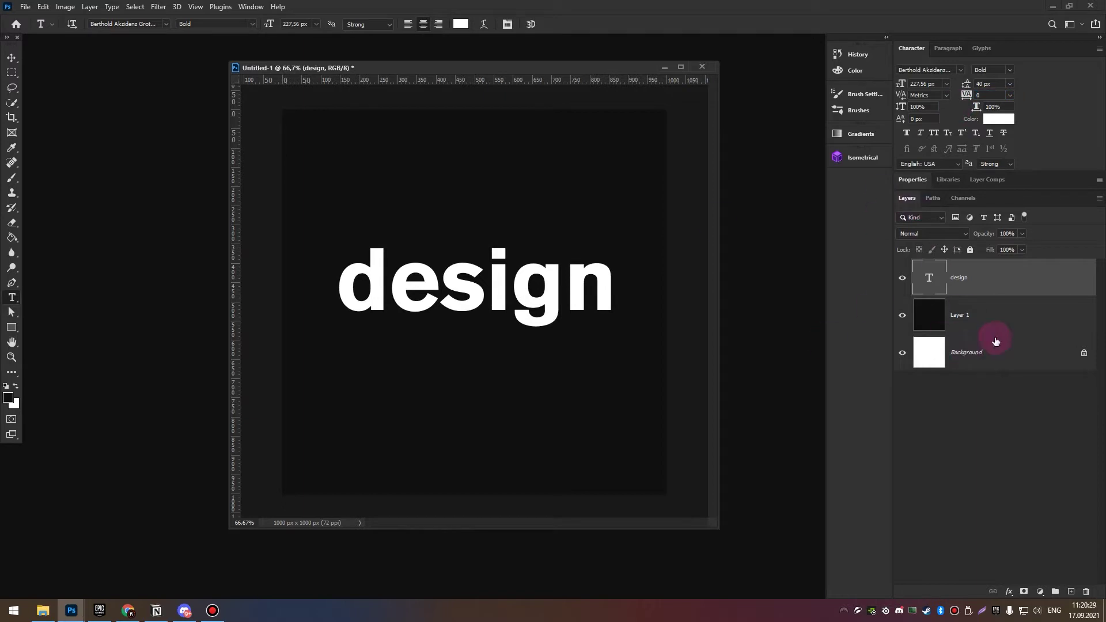
{"action": "left_click", "coordinate": [8, 56]}
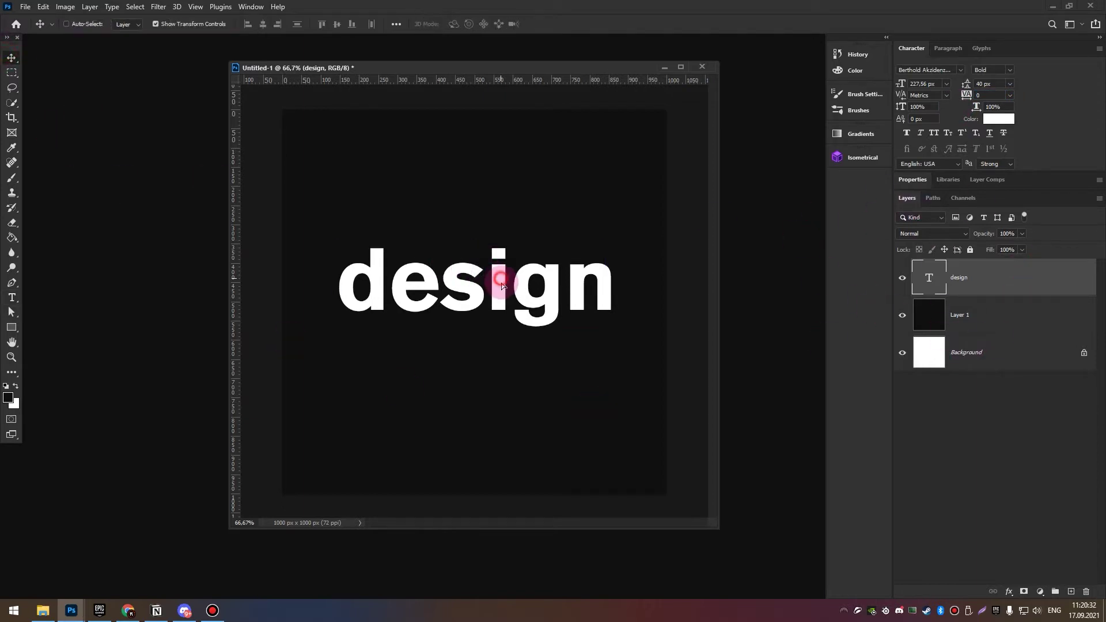
- Re-centre the design text without all caps and scale it down slightly
{"action": "left_click_drag", "start_coordinate": [500, 282], "coordinate": [492, 282]}
{"action": "left_click", "coordinate": [935, 134]}
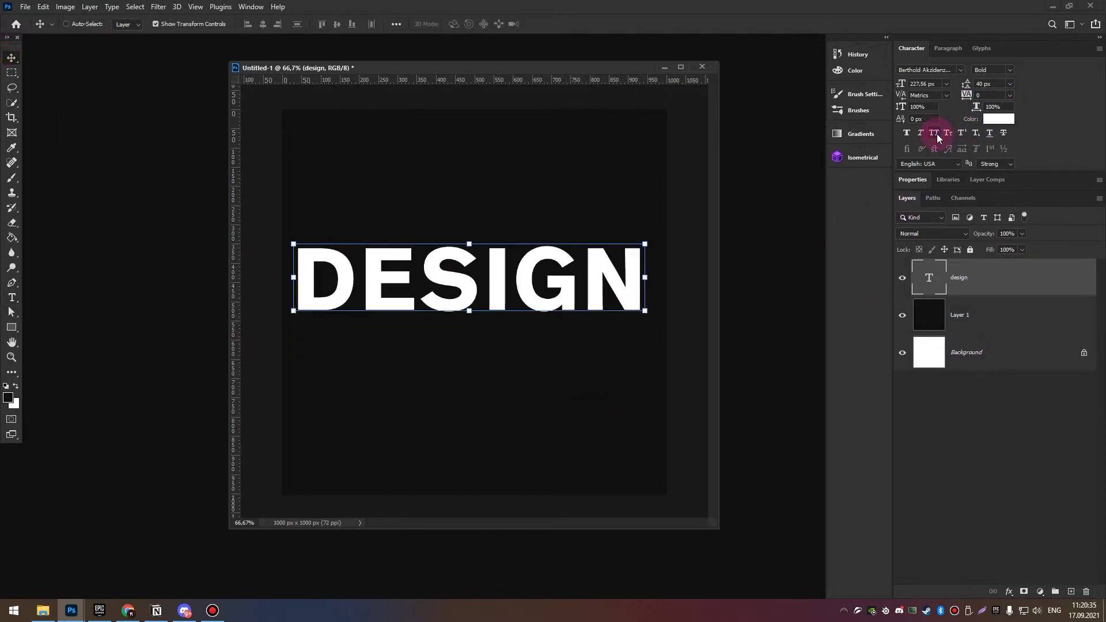
{"action": "left_click", "coordinate": [935, 133]}
{"action": "mouse_move", "coordinate": [566, 320]}
{"action": "left_mouse_down"}
{"action": "mouse_move", "coordinate": [570, 312]}
{"action": "mouse_move", "coordinate": [546, 302]}
{"action": "mouse_move", "coordinate": [565, 306]}
{"action": "left_mouse_up"}
{"action": "key", "text": "ctrl+t"}
{"action": "key", "text": "Return"}
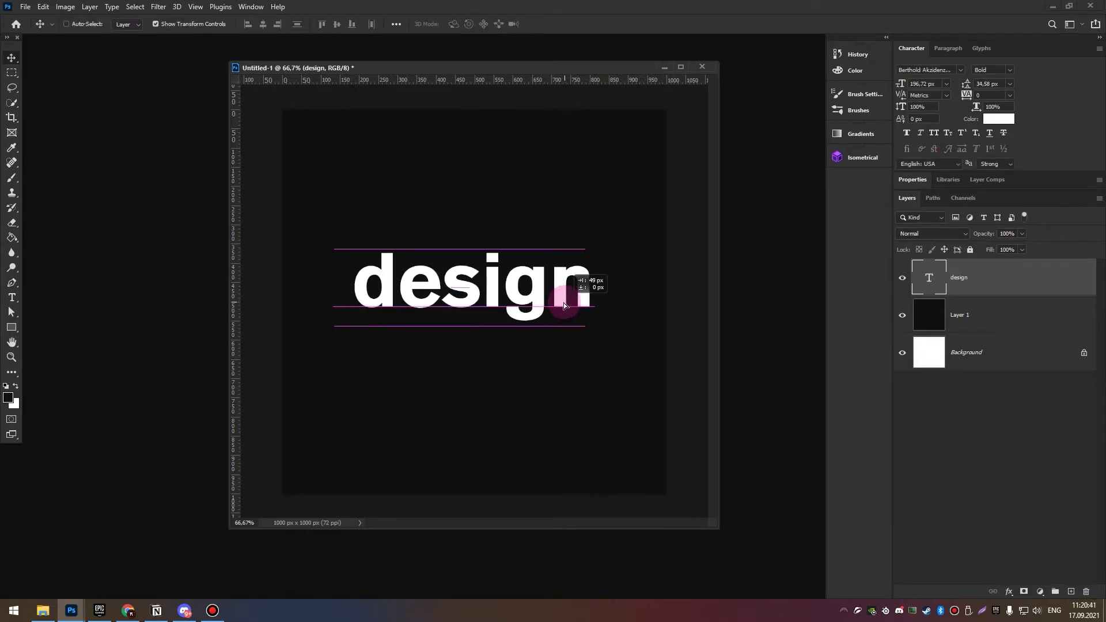
- Duplicate the text twice, stretch the top copy very tall, and select its upper area
{"action": "key", "text": "ctrl+j"}
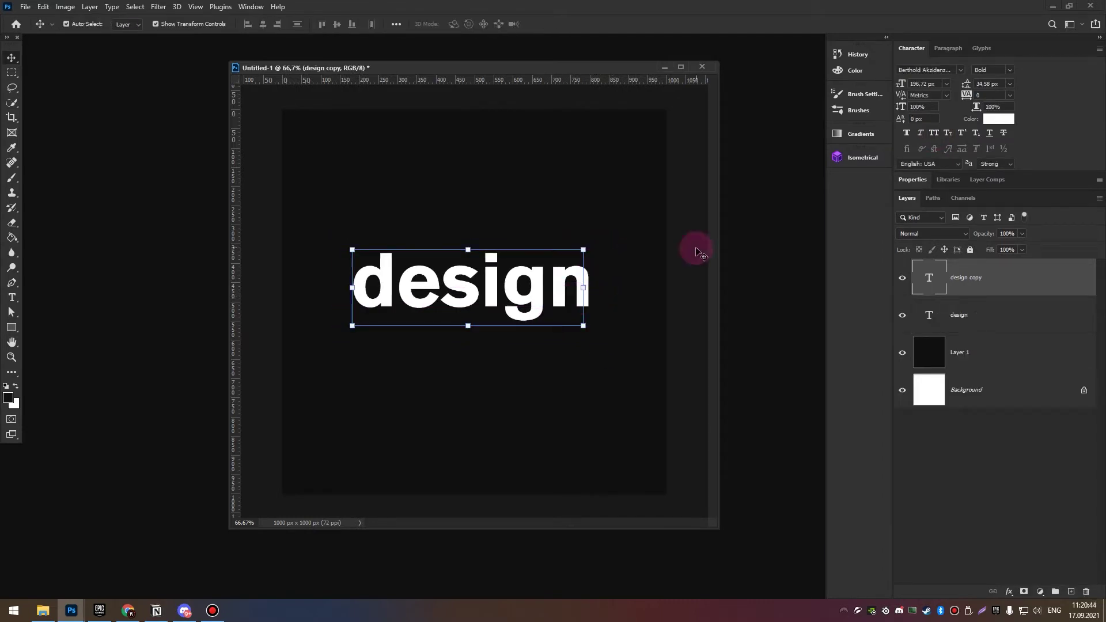
{"action": "key", "text": "ctrl+j"}
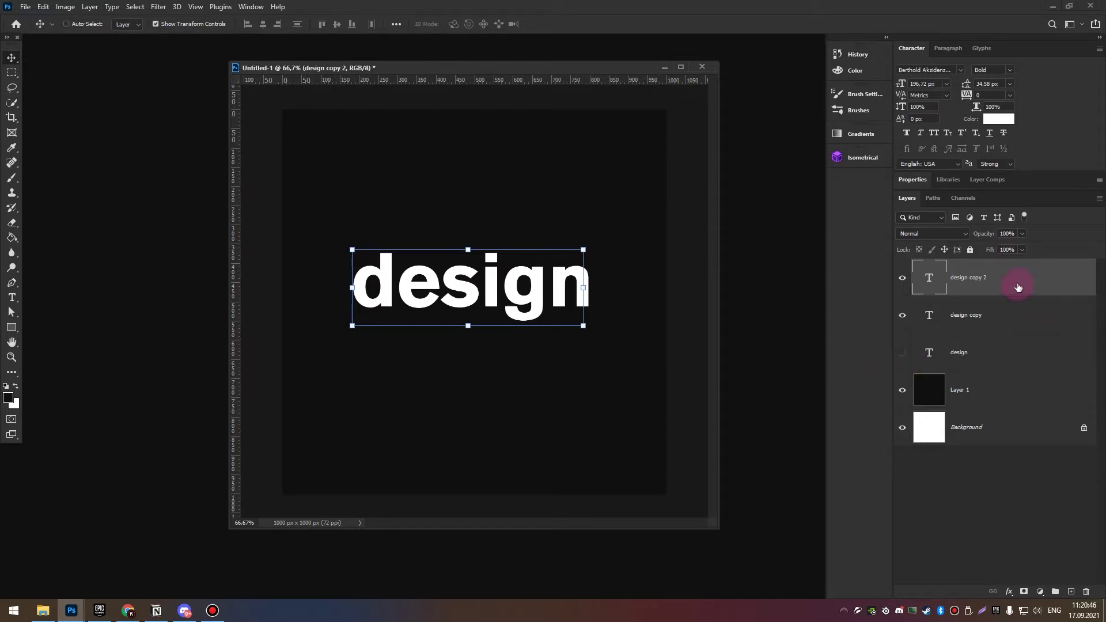
{"action": "key", "text": "ctrl+t"}
{"action": "left_click_drag", "start_coordinate": [465, 326], "coordinate": [476, 506]}
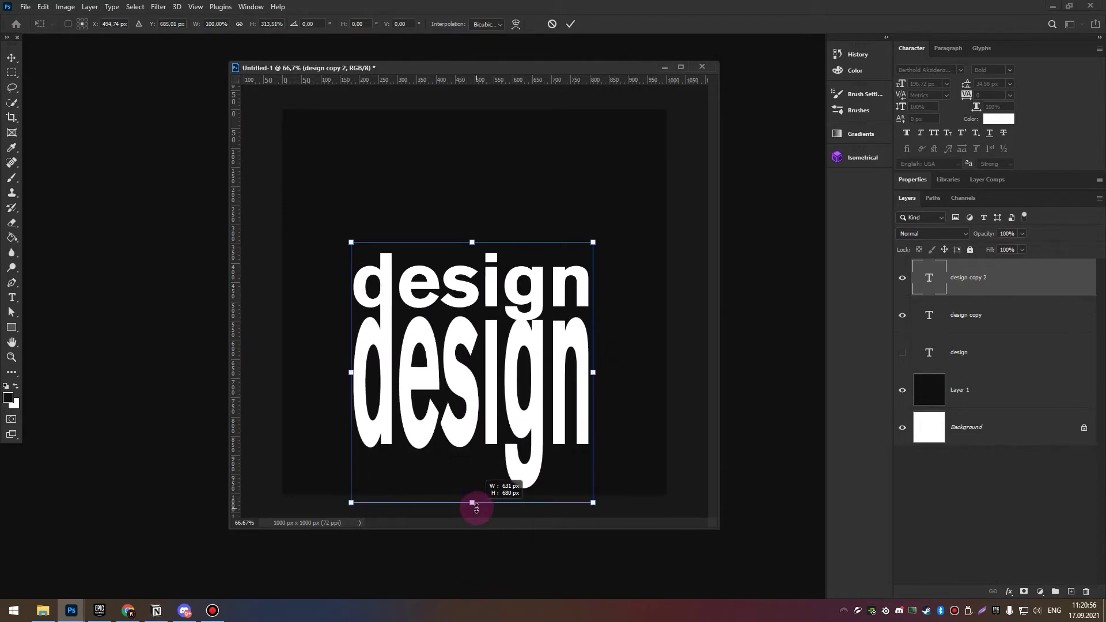
{"action": "key", "text": "Return"}
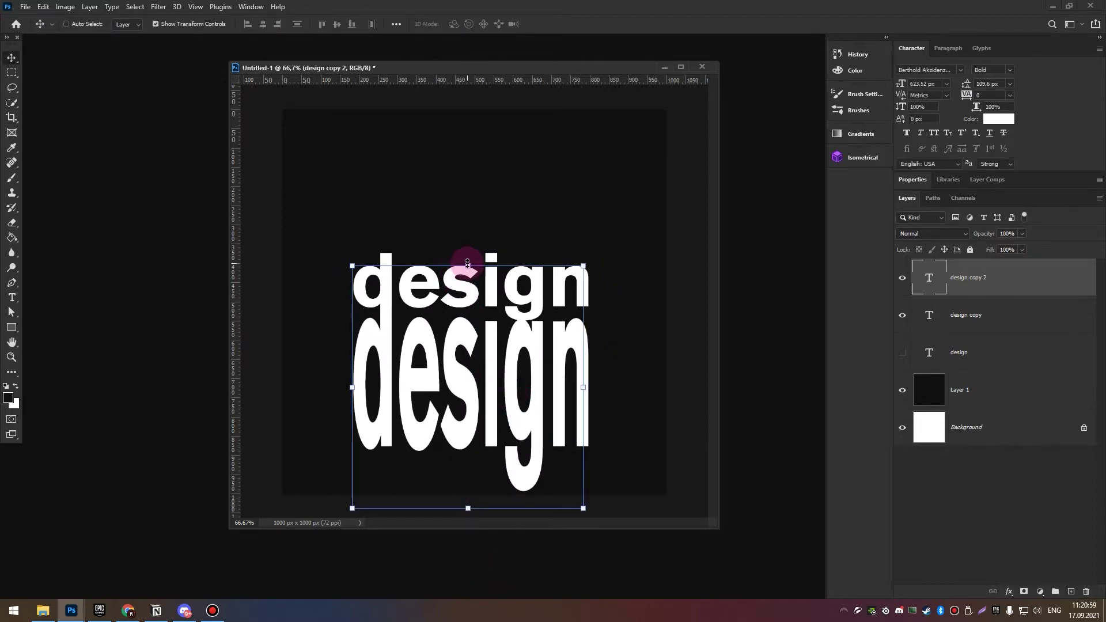
{"action": "left_click_drag", "start_coordinate": [468, 264], "coordinate": [468, 190]}
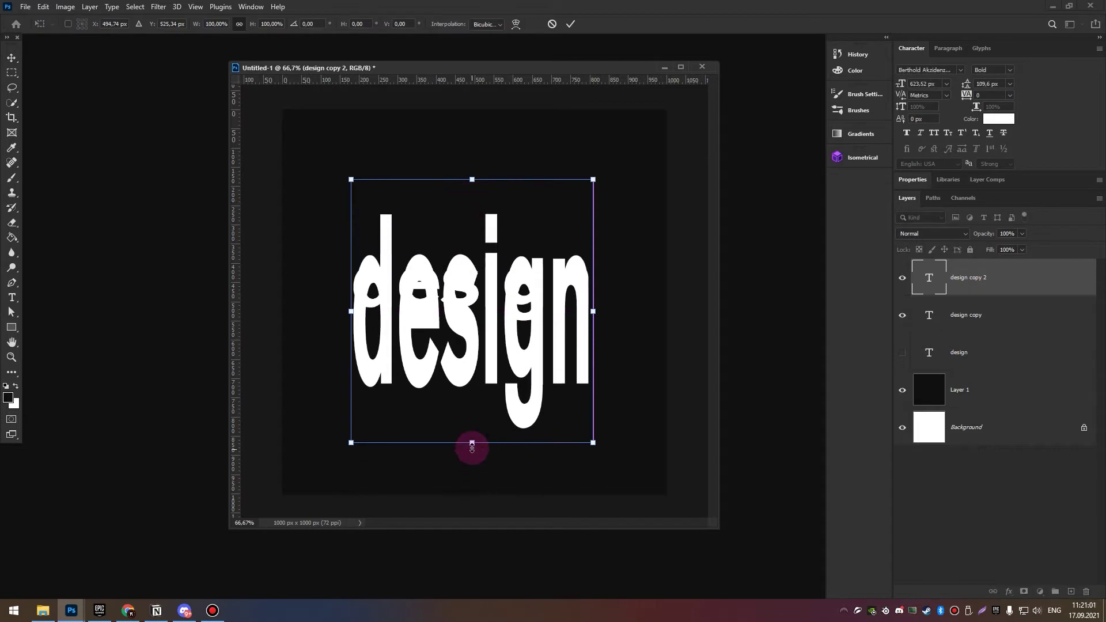
{"action": "left_click_drag", "start_coordinate": [472, 444], "coordinate": [472, 499]}
{"action": "key", "text": "Return"}
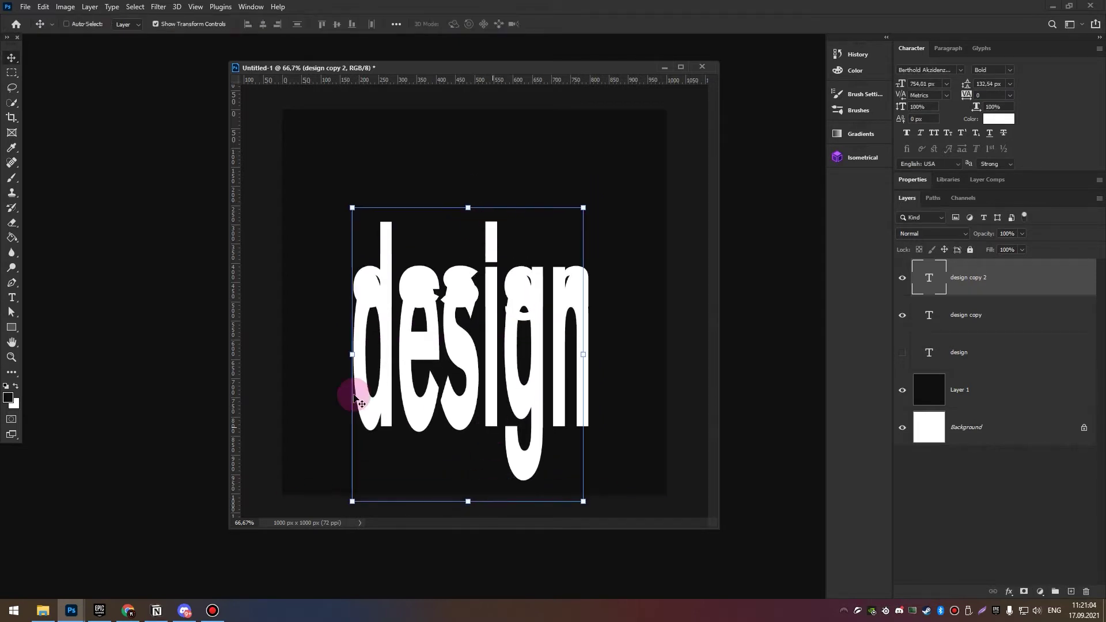
{"action": "left_click", "coordinate": [10, 73]}
{"action": "mouse_move", "coordinate": [295, 186]}
{"action": "left_mouse_down"}
{"action": "mouse_move", "coordinate": [635, 325]}
{"action": "mouse_move", "coordinate": [643, 313]}
{"action": "left_mouse_up"}
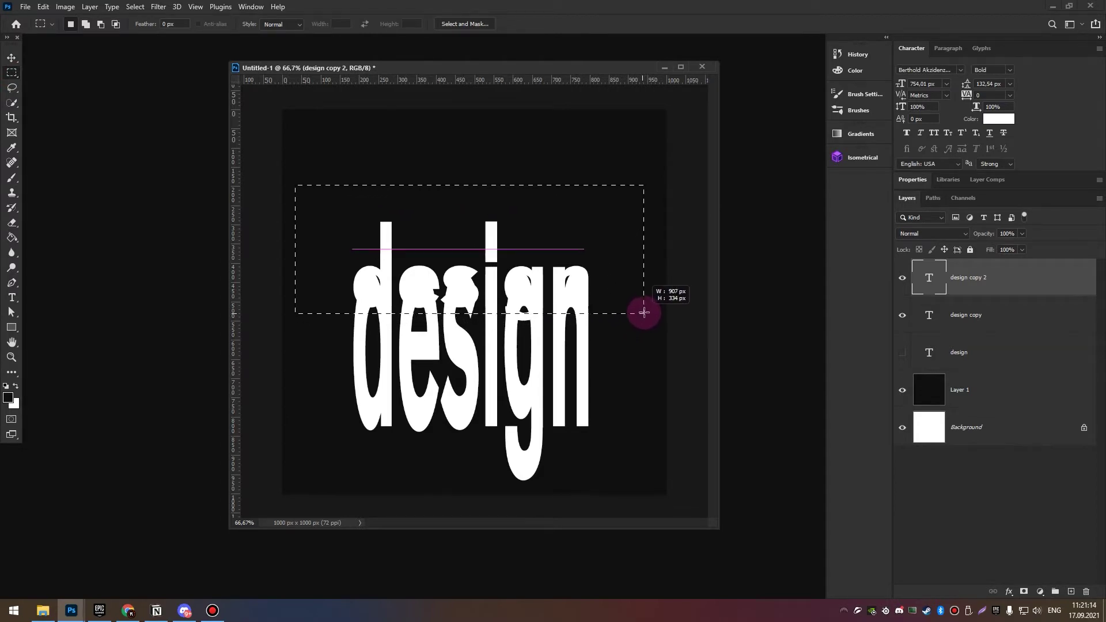
- Rasterise the stretched copy, delete its selected upper part, and deselect
{"action": "key", "text": "Delete"}
{"action": "key", "text": "Return"}
{"action": "right_click", "coordinate": [1008, 277]}
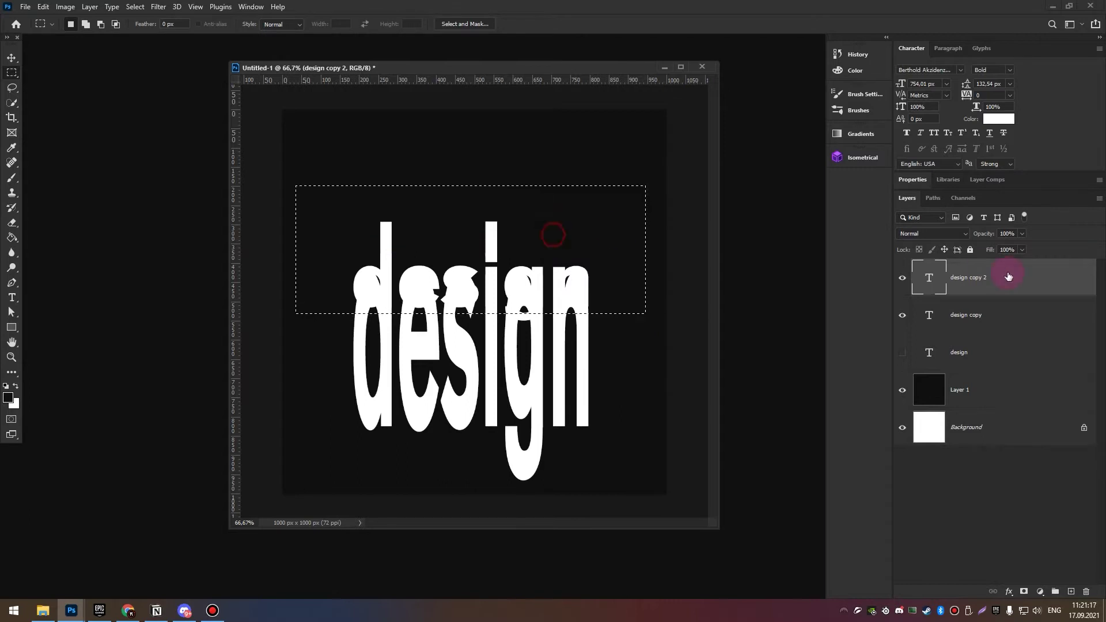
{"action": "left_click", "coordinate": [922, 261]}
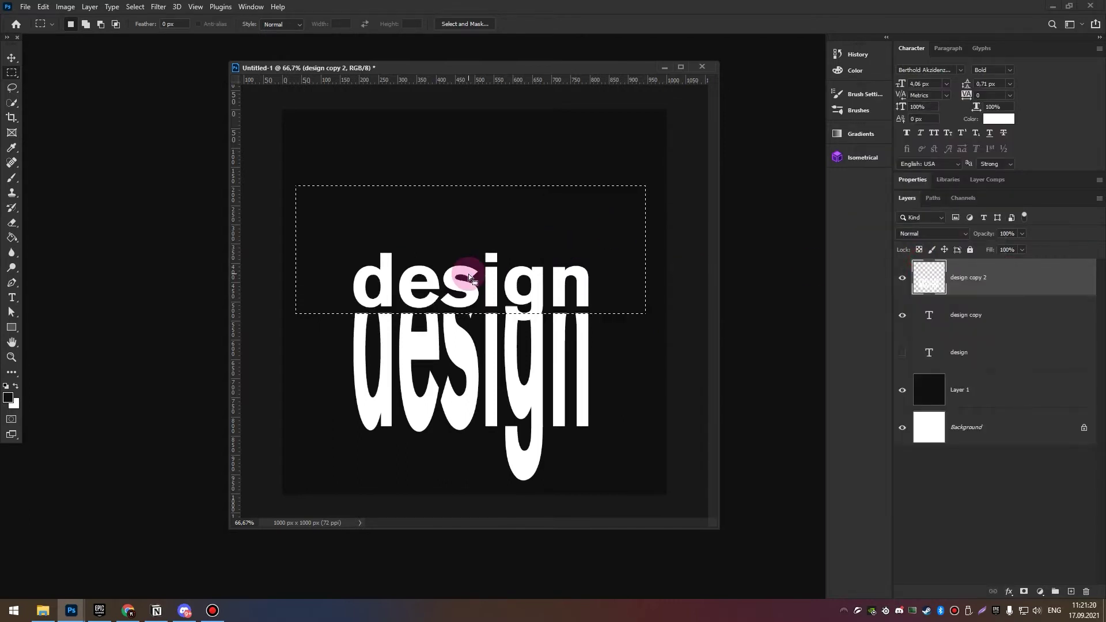
{"action": "left_click", "coordinate": [463, 266]}
- Move the stretched copy up so it sits directly beneath the design word
{"action": "left_click", "coordinate": [11, 58]}
{"action": "left_click_drag", "start_coordinate": [507, 395], "coordinate": [534, 407]}
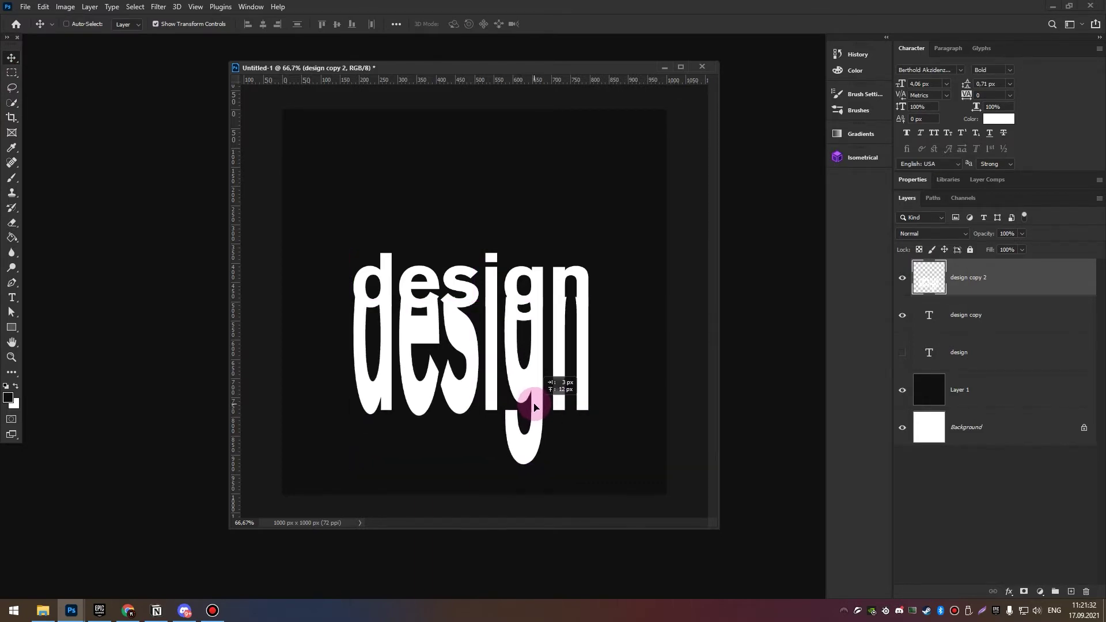
{"action": "left_click_drag", "start_coordinate": [534, 407], "coordinate": [534, 407]}
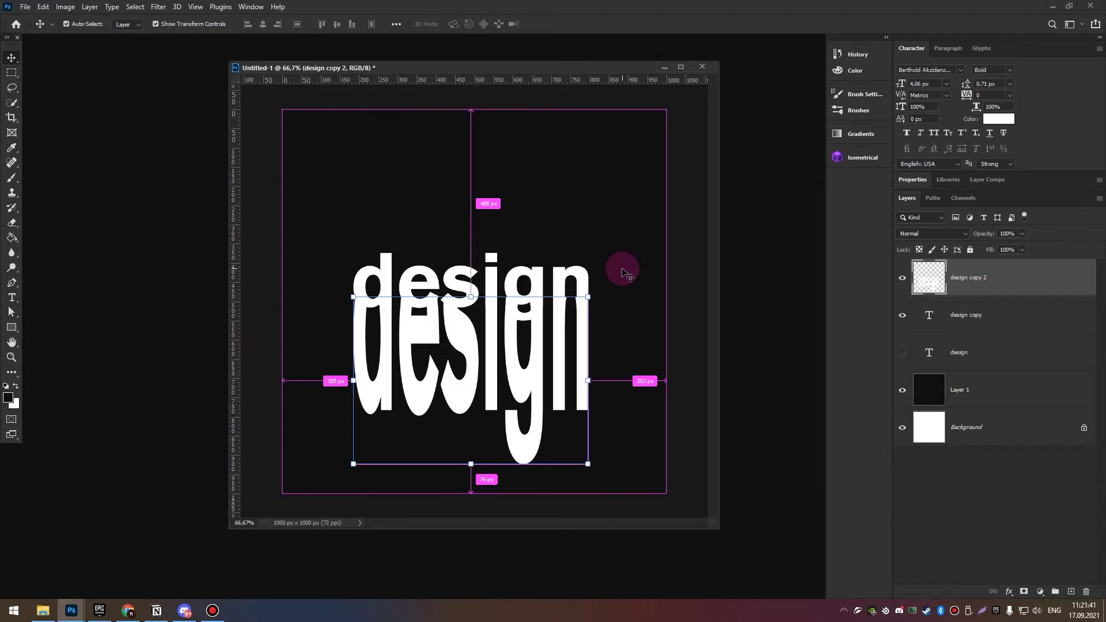
{"action": "scroll", "coordinate": [615, 275], "scroll_direction": "up", "scroll_amount": 2}
{"action": "left_click_drag", "start_coordinate": [598, 370], "coordinate": [607, 391]}
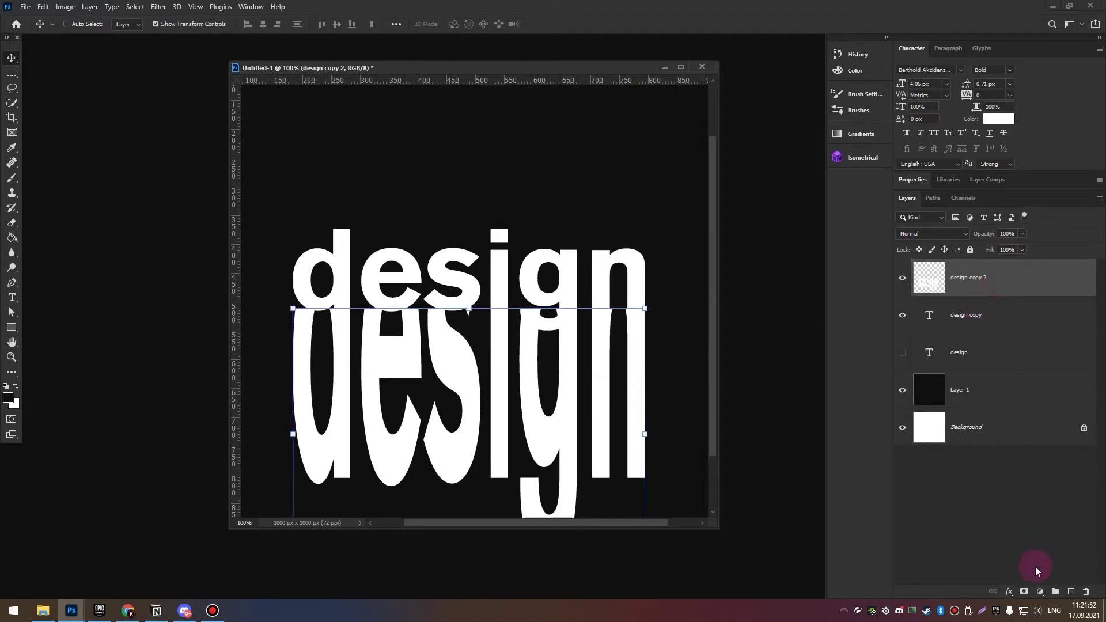
- Mask the stretched copy and erase soft spots near the n, s and i with a 69 px soft brush
{"action": "left_click", "coordinate": [1024, 592]}
{"action": "left_click", "coordinate": [11, 224]}
{"action": "left_click", "coordinate": [72, 24]}
{"action": "left_click", "coordinate": [115, 77]}
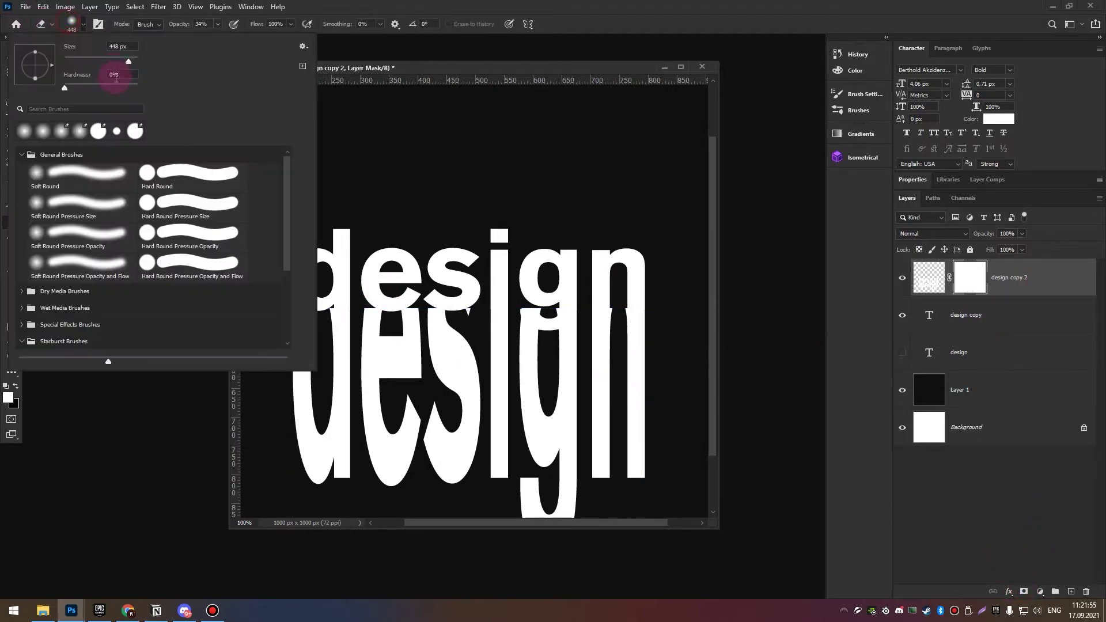
{"action": "left_click_drag", "start_coordinate": [88, 66], "coordinate": [91, 66]}
{"action": "left_click", "coordinate": [542, 296]}
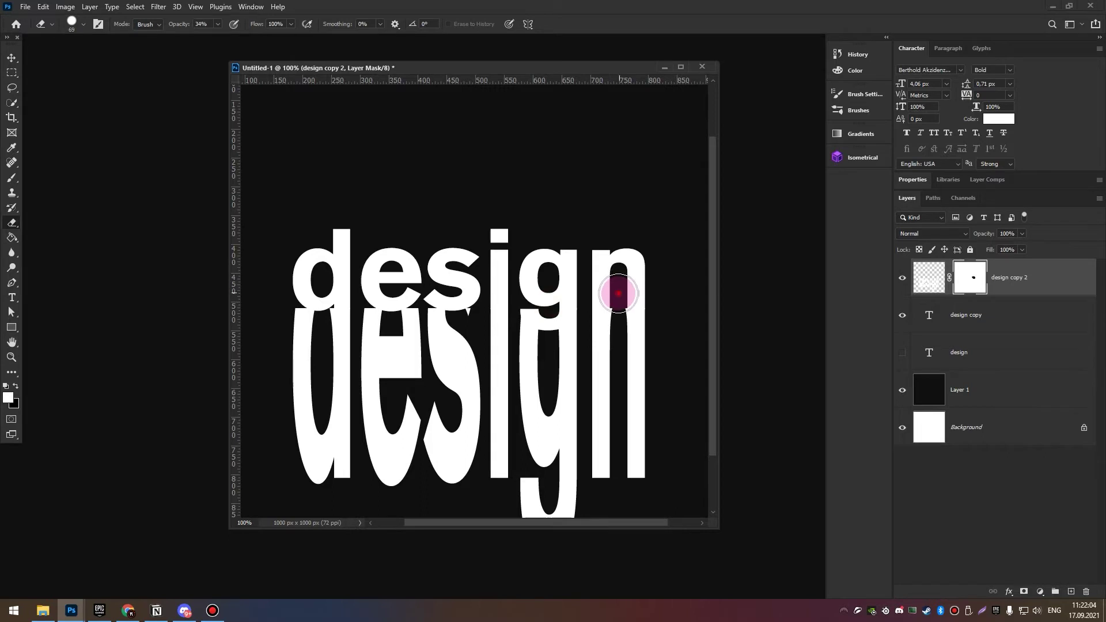
{"action": "left_click", "coordinate": [616, 295]}
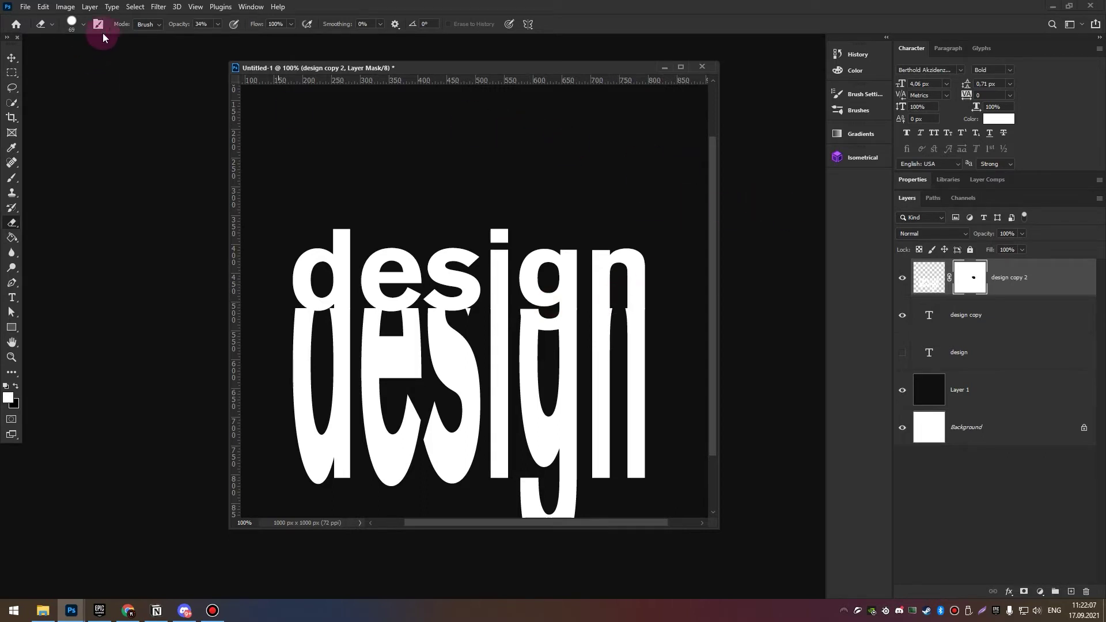
{"action": "left_click", "coordinate": [83, 32]}
{"action": "left_click_drag", "start_coordinate": [91, 61], "coordinate": [77, 63]}
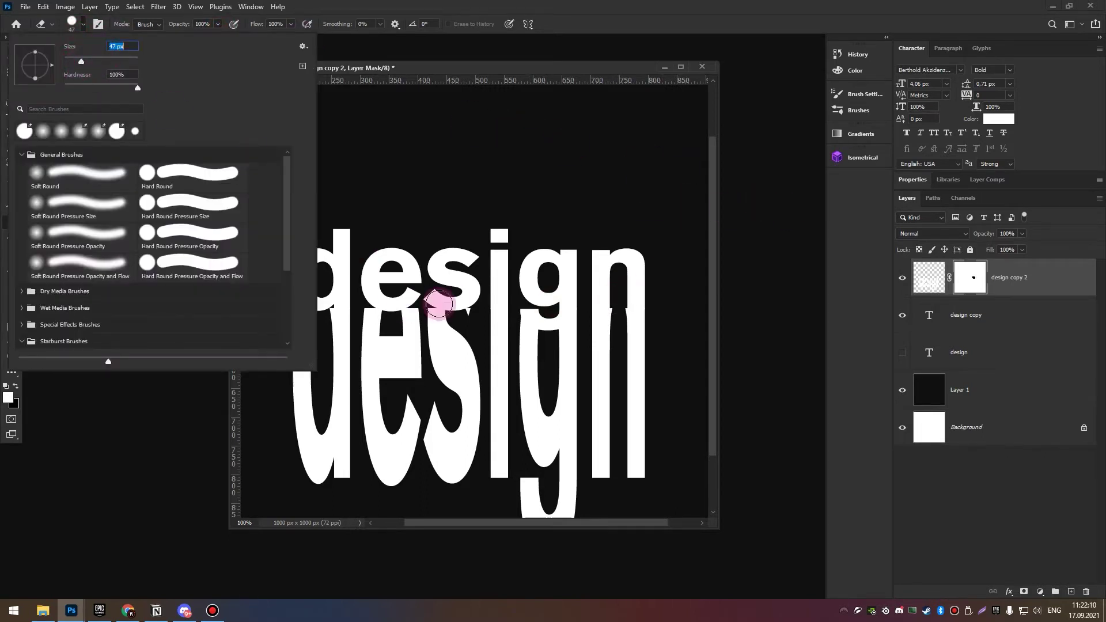
{"action": "left_click_drag", "start_coordinate": [439, 303], "coordinate": [486, 280]}
{"action": "left_click", "coordinate": [470, 300]}
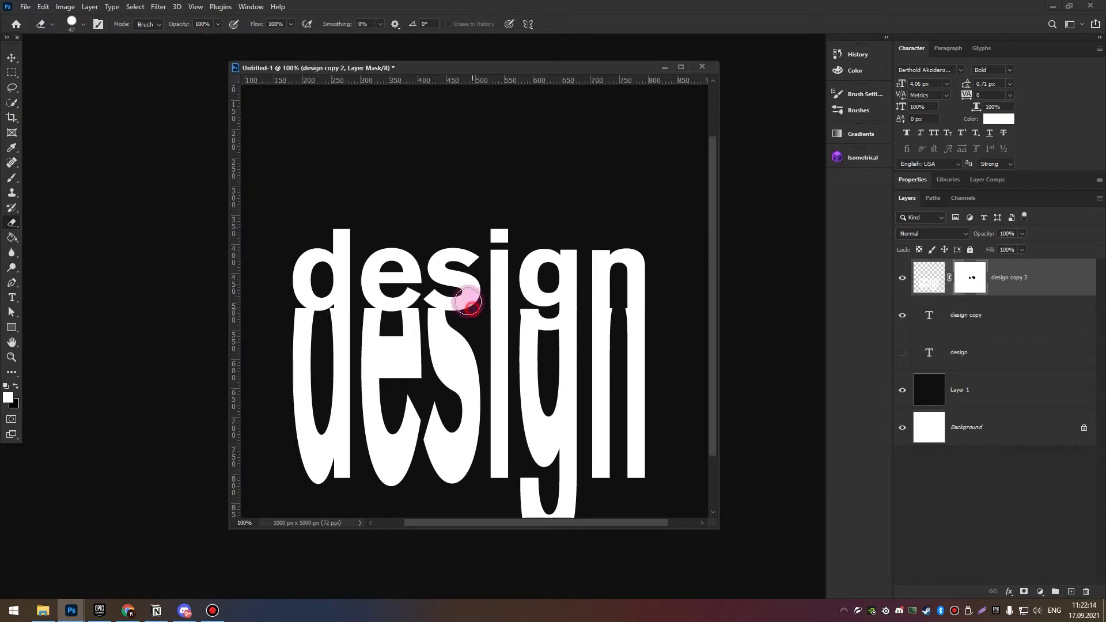
- Paint white on a new layer across the letter junctions between the two words
{"action": "left_click", "coordinate": [1071, 591]}
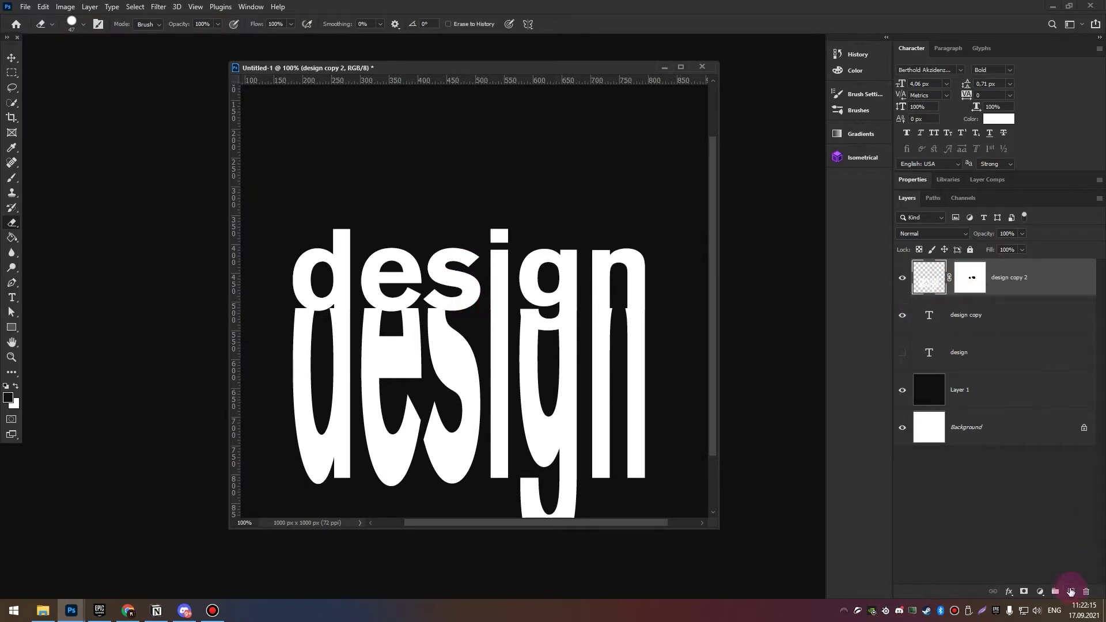
{"action": "left_click", "coordinate": [8, 183]}
{"action": "left_click", "coordinate": [79, 24]}
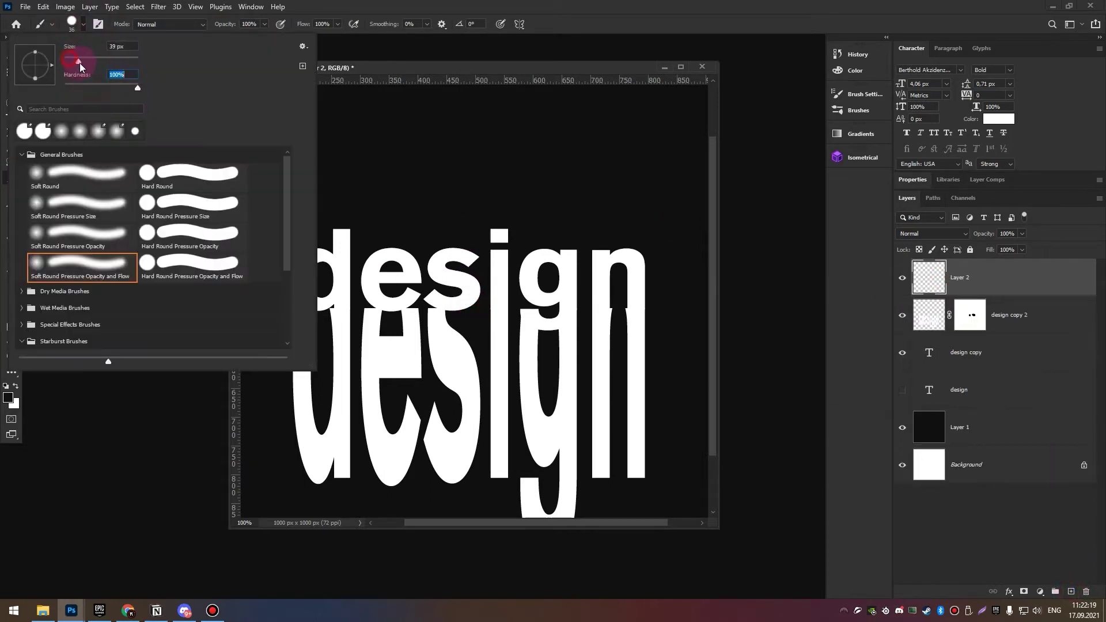
{"action": "left_click", "coordinate": [16, 388]}
{"action": "mouse_move", "coordinate": [337, 303]}
{"action": "left_mouse_down"}
{"action": "mouse_move", "coordinate": [376, 315]}
{"action": "mouse_move", "coordinate": [464, 279]}
{"action": "mouse_move", "coordinate": [375, 309]}
{"action": "left_mouse_up"}
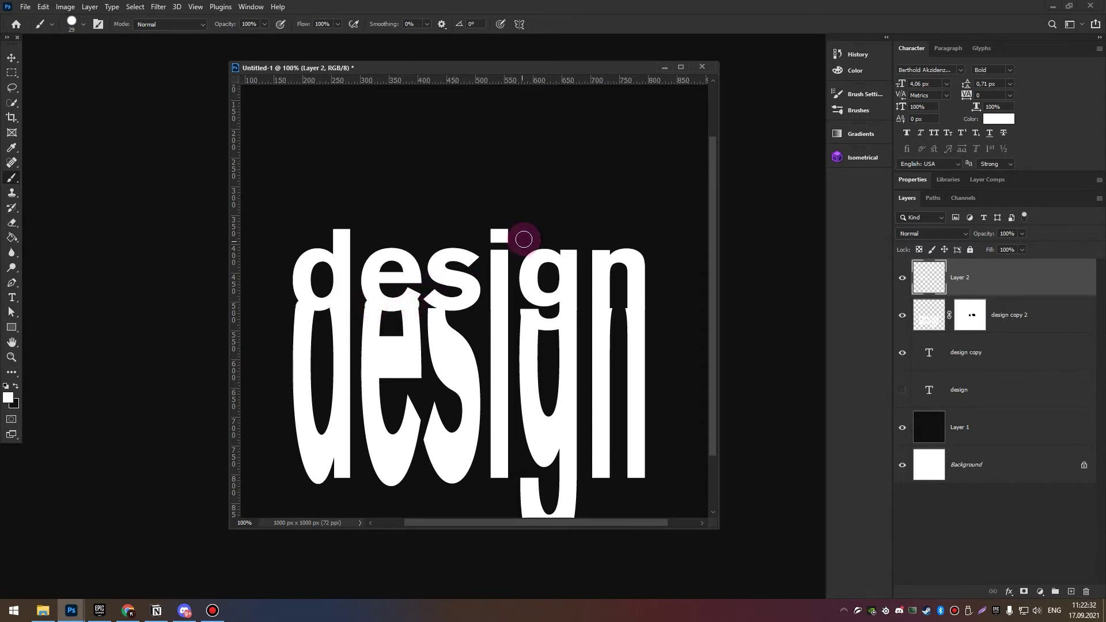
{"action": "left_click", "coordinate": [437, 304]}
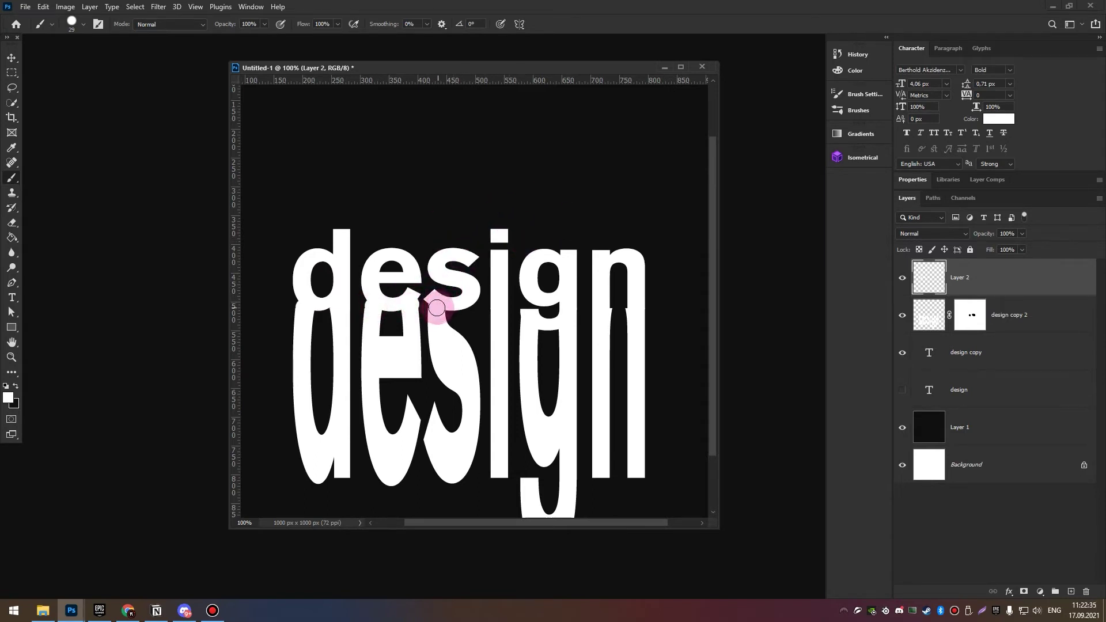
{"action": "left_click_drag", "start_coordinate": [436, 307], "coordinate": [614, 311]}
- Merge the white paint layer down into design copy 2, applying its mask
{"action": "left_click", "coordinate": [1022, 291]}
{"action": "right_click", "coordinate": [1022, 291]}
{"action": "left_click", "coordinate": [950, 453]}
{"action": "left_click", "coordinate": [529, 229]}
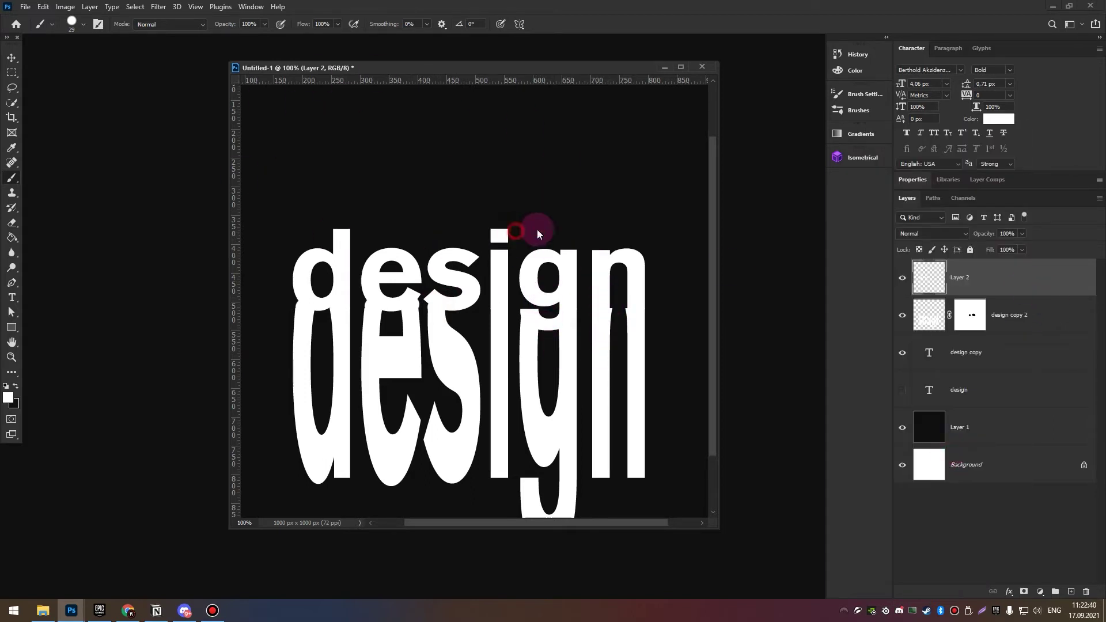
{"action": "left_click", "coordinate": [12, 57]}
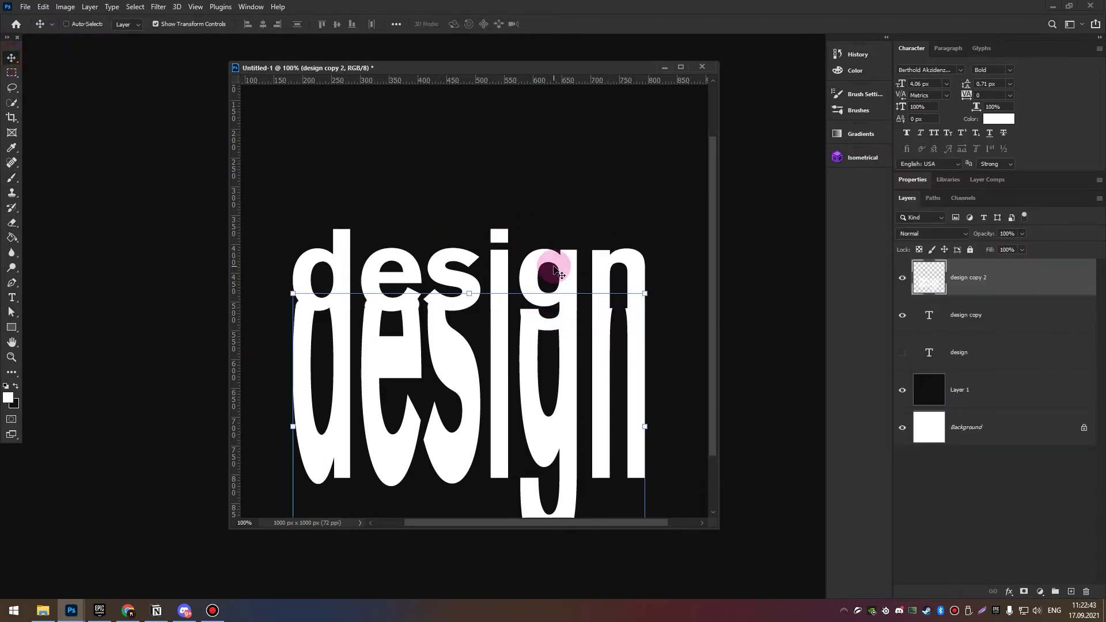
{"action": "left_click", "coordinate": [159, 6]}
{"action": "left_click", "coordinate": [185, 117]}
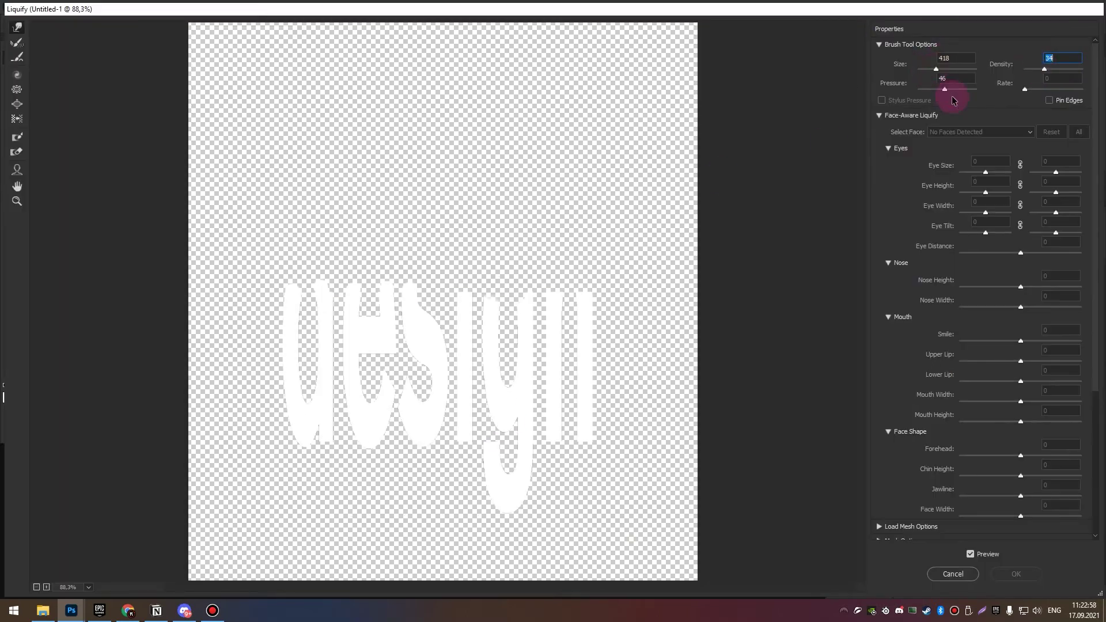
- Warp, pucker and twirl the lower white strokes in Liquify
{"action": "mouse_move", "coordinate": [404, 449]}
{"action": "left_mouse_down"}
{"action": "mouse_move", "coordinate": [507, 448]}
{"action": "mouse_move", "coordinate": [365, 445]}
{"action": "mouse_move", "coordinate": [412, 400]}
{"action": "mouse_move", "coordinate": [507, 405]}
{"action": "mouse_move", "coordinate": [439, 333]}
{"action": "mouse_move", "coordinate": [296, 321]}
{"action": "left_mouse_up"}
{"action": "key", "text": "s"}
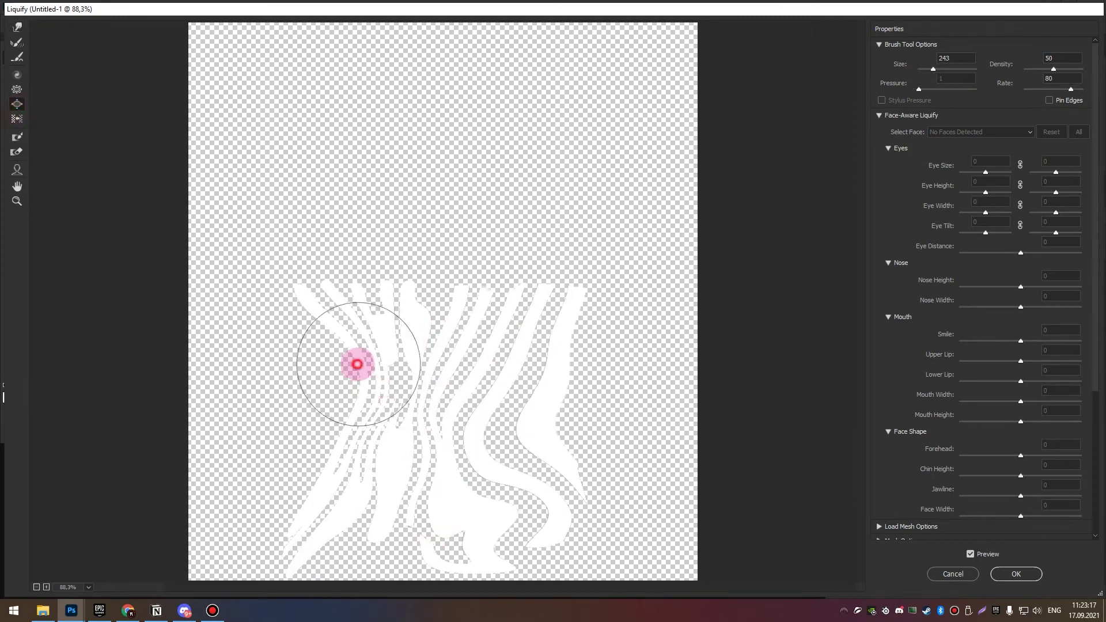
{"action": "left_click_drag", "start_coordinate": [197, 284], "coordinate": [352, 511]}
{"action": "left_click", "coordinate": [16, 75]}
{"action": "left_click_drag", "start_coordinate": [507, 438], "coordinate": [524, 437]}
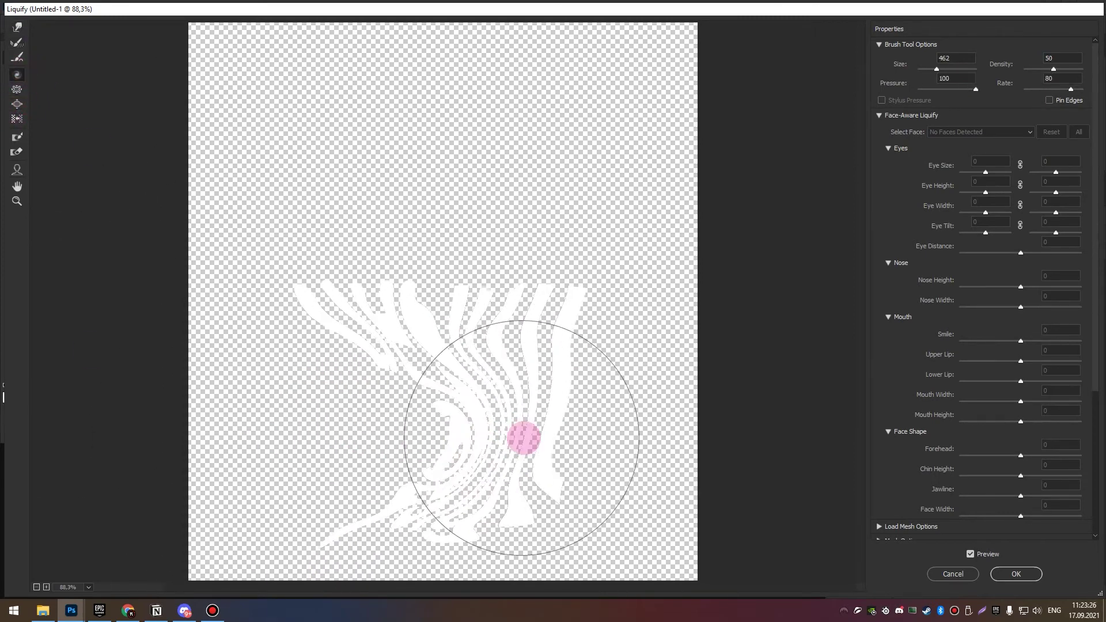
{"action": "left_click", "coordinate": [17, 104]}
{"action": "key", "text": "w"}
{"action": "mouse_move", "coordinate": [397, 464]}
{"action": "left_mouse_down"}
{"action": "mouse_move", "coordinate": [359, 432]}
{"action": "mouse_move", "coordinate": [354, 439]}
{"action": "mouse_move", "coordinate": [464, 429]}
{"action": "mouse_move", "coordinate": [447, 457]}
{"action": "mouse_move", "coordinate": [304, 573]}
{"action": "left_mouse_up"}
- Further warp and bloat the white strokes into wavy stripes
{"action": "left_click", "coordinate": [16, 90]}
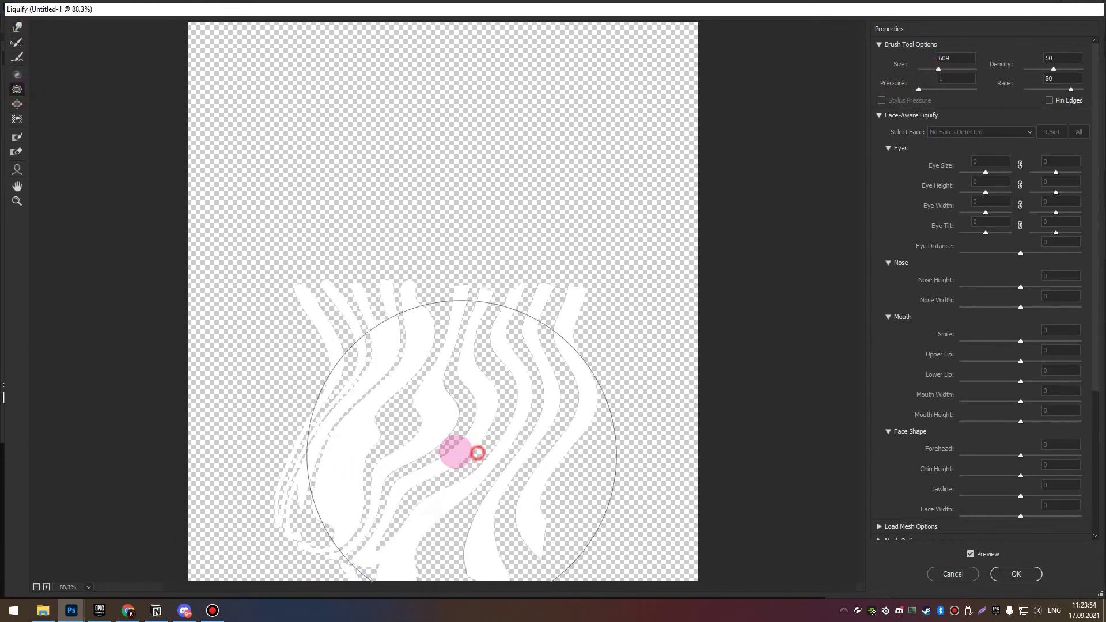
{"action": "left_click", "coordinate": [17, 28]}
{"action": "mouse_move", "coordinate": [407, 447]}
{"action": "left_mouse_down"}
{"action": "mouse_move", "coordinate": [294, 393]}
{"action": "mouse_move", "coordinate": [469, 501]}
{"action": "left_mouse_up"}
{"action": "left_click", "coordinate": [17, 103]}
{"action": "left_click_drag", "start_coordinate": [422, 462], "coordinate": [640, 477]}
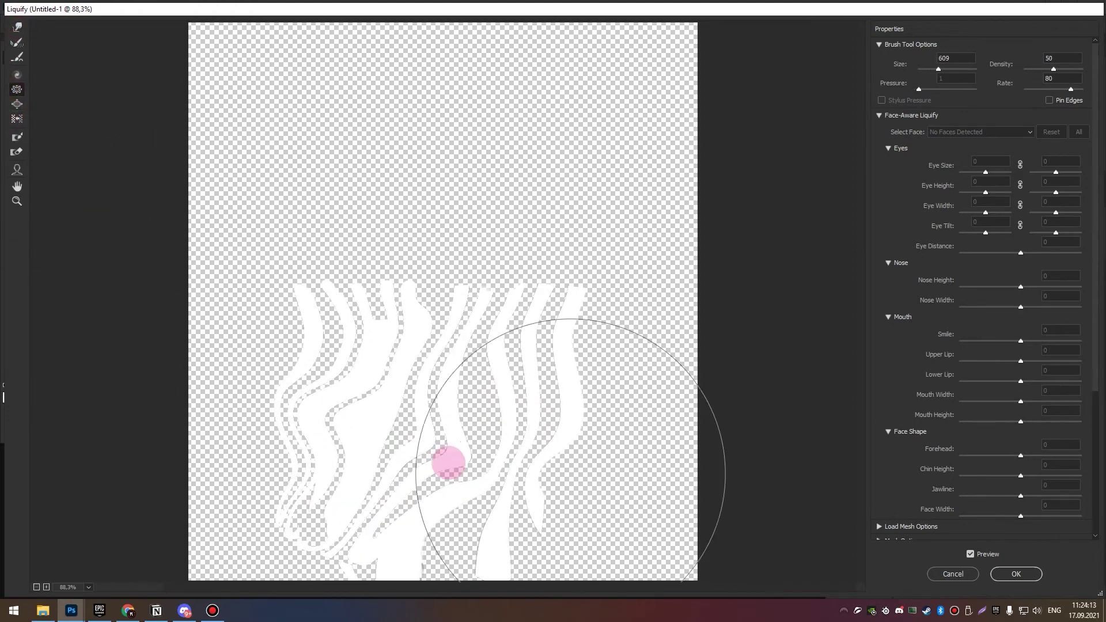
{"action": "left_click", "coordinate": [17, 27]}
{"action": "left_click_drag", "start_coordinate": [334, 408], "coordinate": [502, 519]}
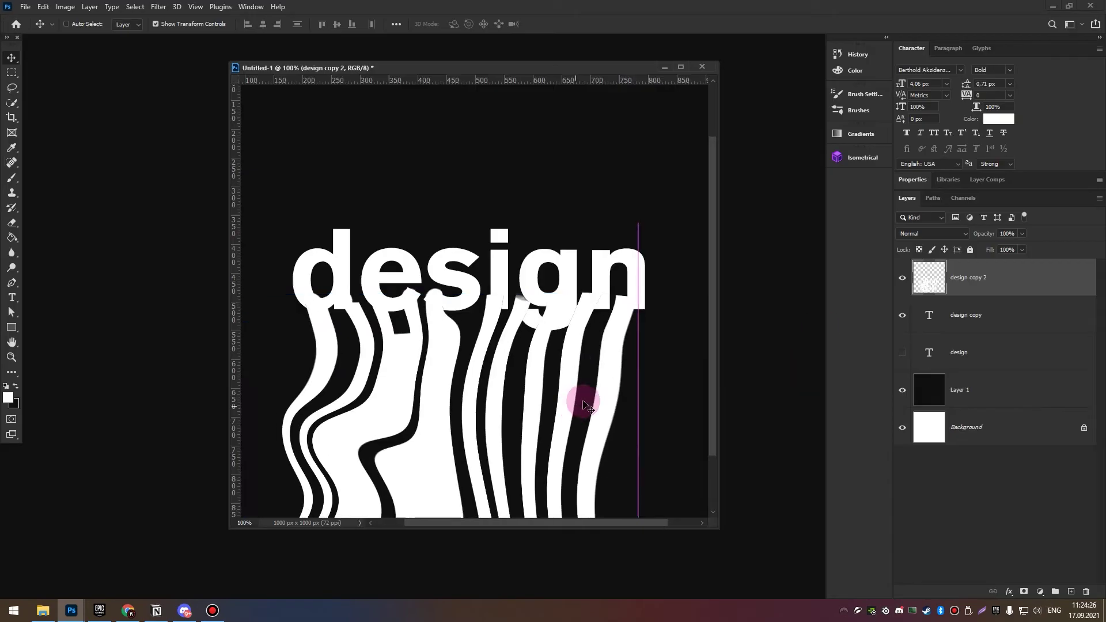
- Merge design copy 2 down and liquify the whole word into flowing waves
{"action": "right_click", "coordinate": [1028, 326]}
{"action": "left_click", "coordinate": [980, 453]}
{"action": "key", "text": "ctrl+shift+x"}
{"action": "mouse_move", "coordinate": [420, 475]}
{"action": "left_mouse_down"}
{"action": "mouse_move", "coordinate": [517, 308]}
{"action": "mouse_move", "coordinate": [524, 502]}
{"action": "mouse_move", "coordinate": [301, 489]}
{"action": "mouse_move", "coordinate": [395, 296]}
{"action": "mouse_move", "coordinate": [484, 319]}
{"action": "mouse_move", "coordinate": [798, 463]}
{"action": "mouse_move", "coordinate": [222, 396]}
{"action": "mouse_move", "coordinate": [474, 350]}
{"action": "mouse_move", "coordinate": [783, 443]}
{"action": "left_mouse_up"}
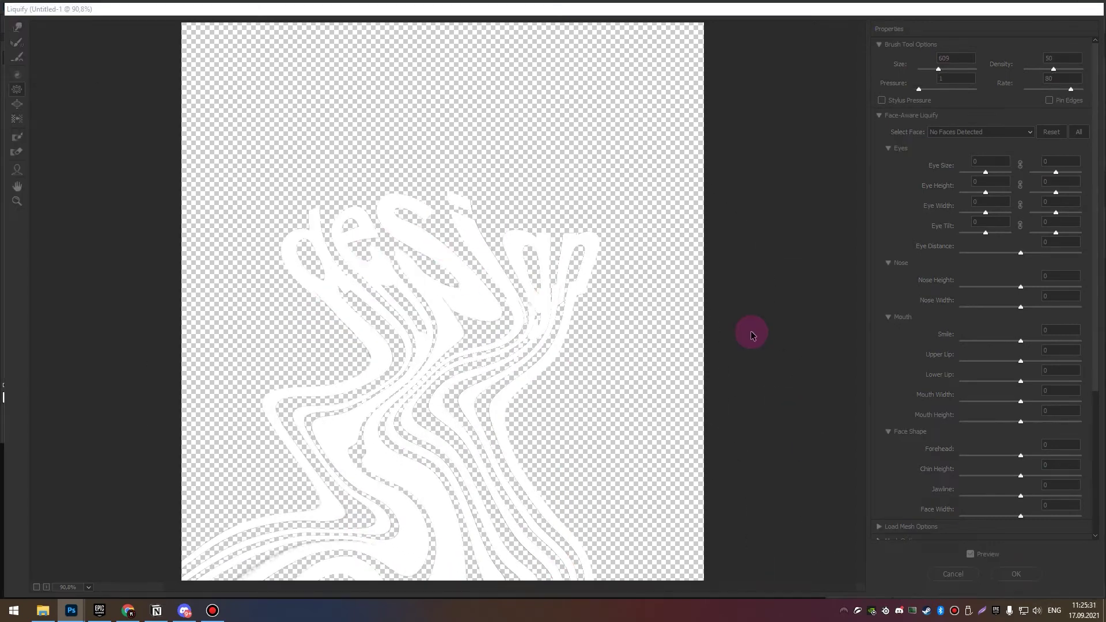
{"action": "key", "text": "Return"}
- Duplicate the warped design copy layer as design copy 2
{"action": "left_click", "coordinate": [589, 405]}
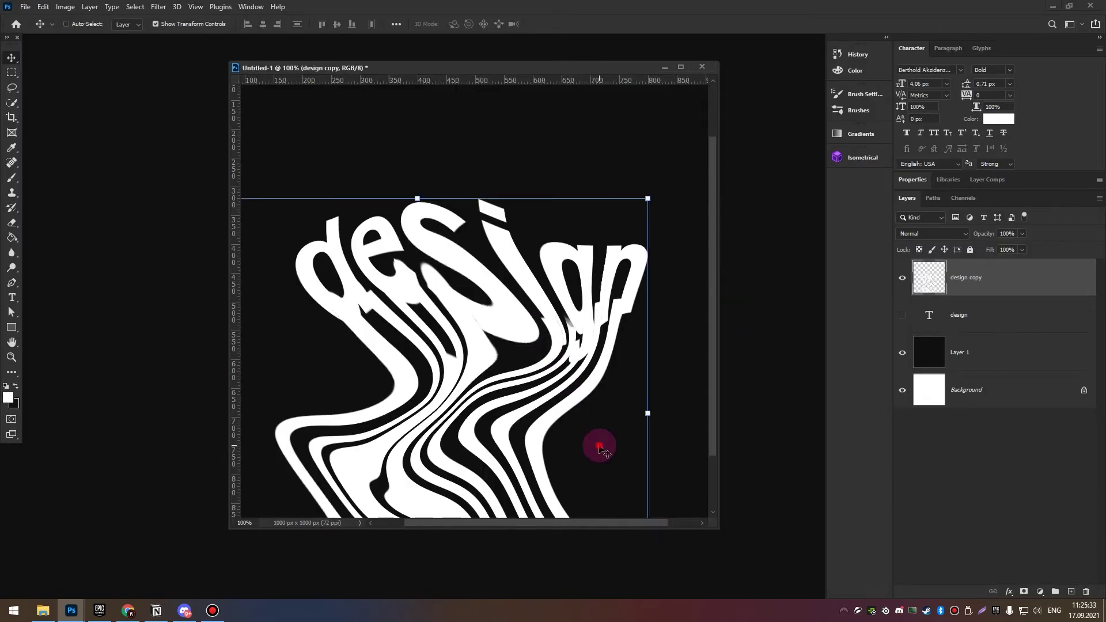
{"action": "left_click", "coordinate": [964, 287]}
{"action": "key", "text": "ctrl+j"}
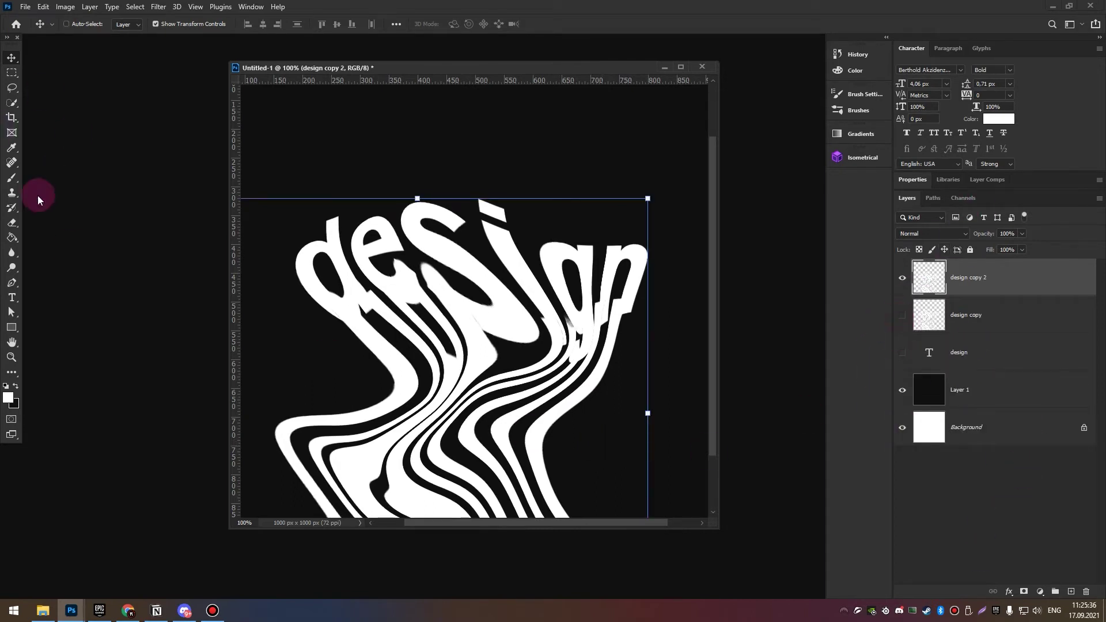
{"action": "left_click", "coordinate": [8, 254]}
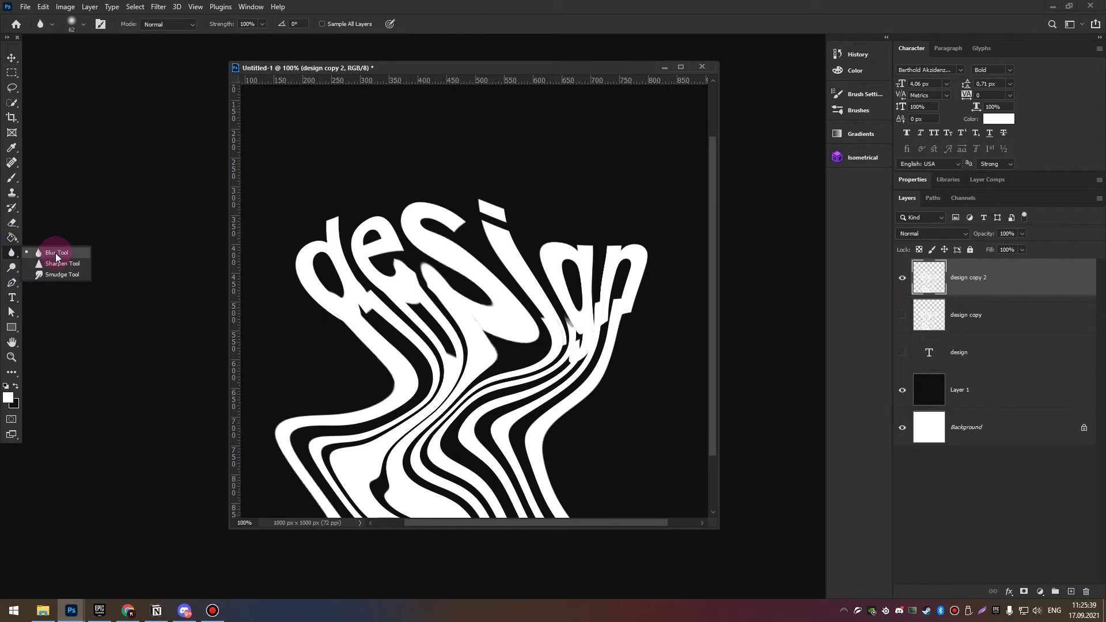
- Smudge the wavy stripes and the left bowl of the d at 41% strength
{"action": "left_click", "coordinate": [58, 274]}
{"action": "mouse_move", "coordinate": [383, 277]}
{"action": "left_mouse_down"}
{"action": "mouse_move", "coordinate": [341, 330]}
{"action": "mouse_move", "coordinate": [389, 297]}
{"action": "mouse_move", "coordinate": [395, 375]}
{"action": "mouse_move", "coordinate": [341, 424]}
{"action": "mouse_move", "coordinate": [292, 439]}
{"action": "mouse_move", "coordinate": [311, 510]}
{"action": "left_mouse_up"}
{"action": "mouse_move", "coordinate": [354, 501]}
{"action": "left_mouse_down"}
{"action": "mouse_move", "coordinate": [382, 487]}
{"action": "mouse_move", "coordinate": [450, 370]}
{"action": "mouse_move", "coordinate": [408, 276]}
{"action": "mouse_move", "coordinate": [543, 316]}
{"action": "mouse_move", "coordinate": [593, 286]}
{"action": "mouse_move", "coordinate": [591, 241]}
{"action": "mouse_move", "coordinate": [625, 309]}
{"action": "mouse_move", "coordinate": [635, 371]}
{"action": "mouse_move", "coordinate": [554, 493]}
{"action": "mouse_move", "coordinate": [613, 548]}
{"action": "mouse_move", "coordinate": [507, 445]}
{"action": "mouse_move", "coordinate": [538, 507]}
{"action": "mouse_move", "coordinate": [491, 467]}
{"action": "left_mouse_up"}
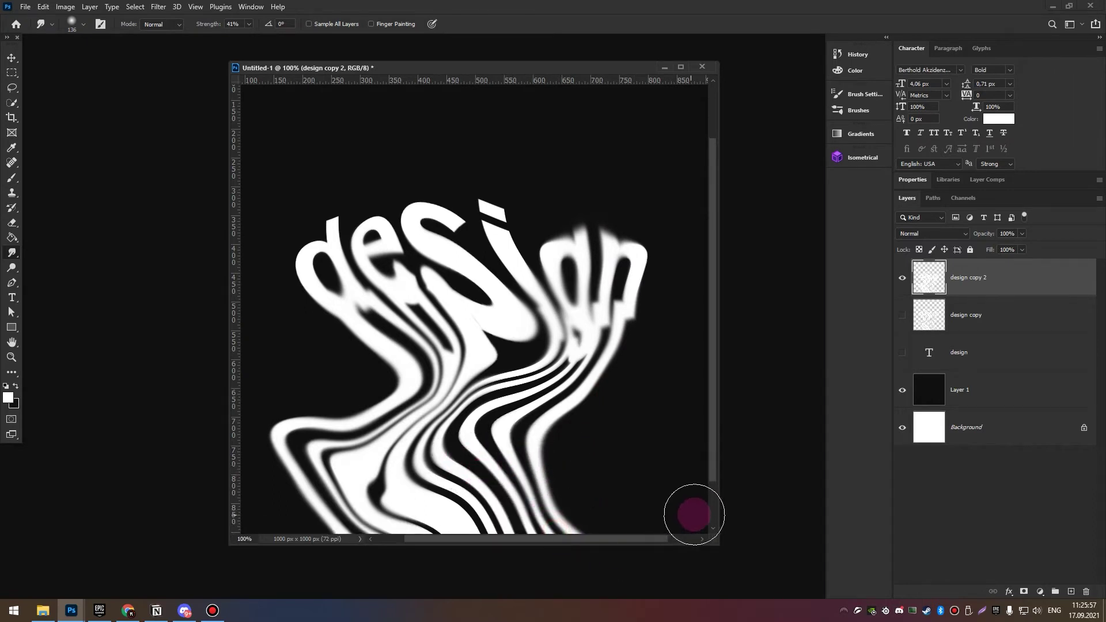
{"action": "left_click_drag", "start_coordinate": [715, 439], "coordinate": [723, 514]}
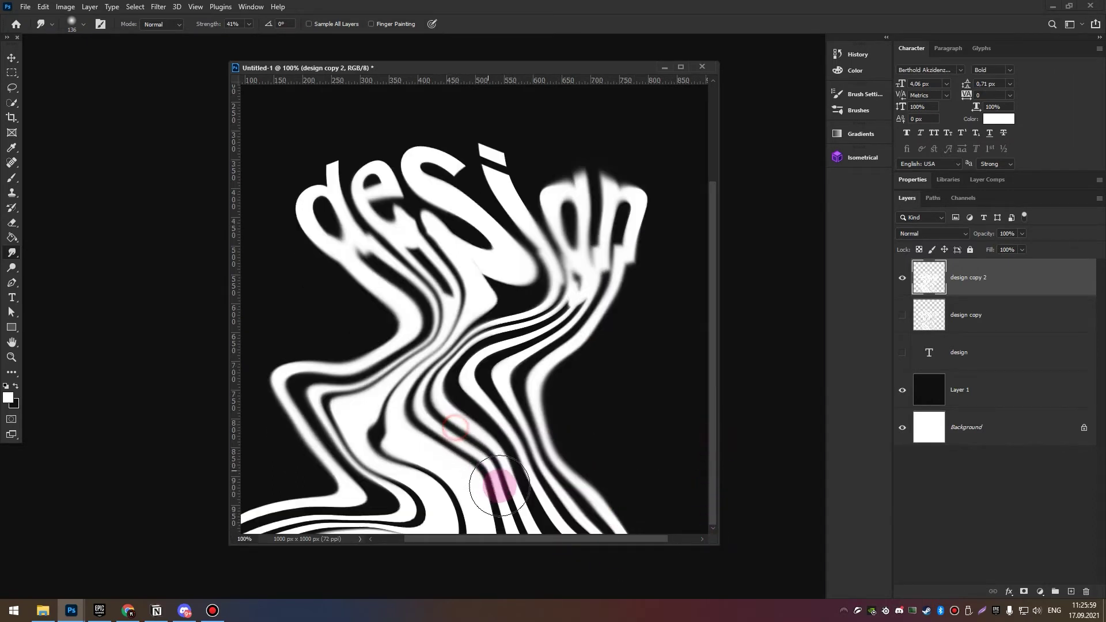
{"action": "mouse_move", "coordinate": [395, 458]}
{"action": "left_mouse_down"}
{"action": "mouse_move", "coordinate": [402, 488]}
{"action": "mouse_move", "coordinate": [362, 530]}
{"action": "mouse_move", "coordinate": [247, 548]}
{"action": "mouse_move", "coordinate": [285, 494]}
{"action": "mouse_move", "coordinate": [173, 543]}
{"action": "left_mouse_up"}
{"action": "mouse_move", "coordinate": [368, 292]}
{"action": "left_mouse_down"}
{"action": "mouse_move", "coordinate": [297, 215]}
{"action": "mouse_move", "coordinate": [321, 136]}
{"action": "mouse_move", "coordinate": [353, 111]}
{"action": "left_mouse_up"}
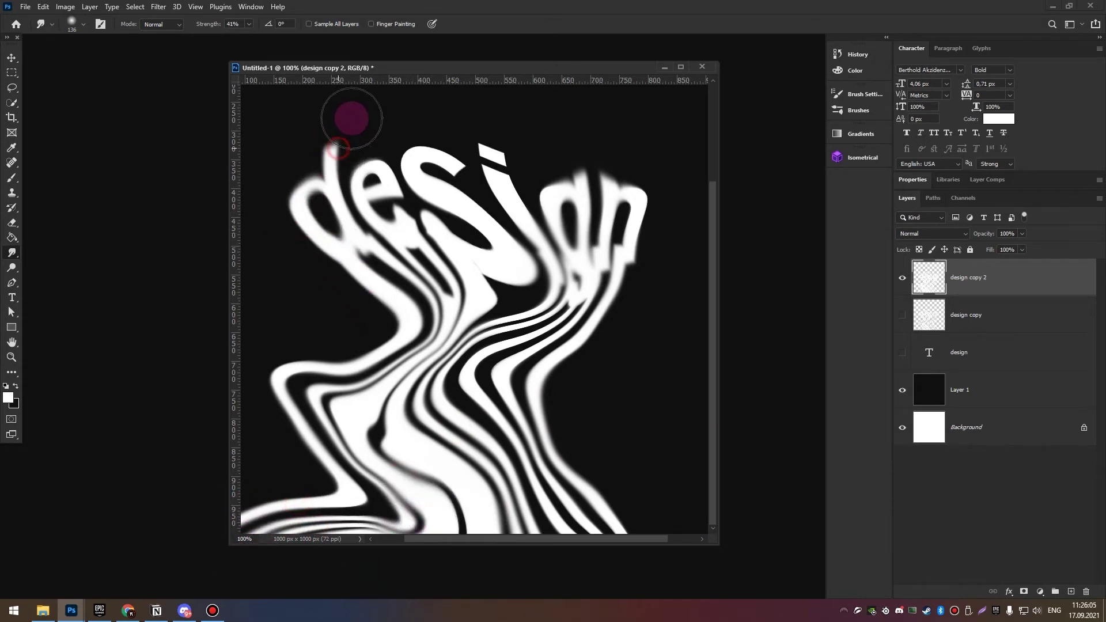
- Add a Gradient Map adjustment layer that turns the wavy text black on white
{"action": "left_click", "coordinate": [1002, 279]}
{"action": "left_click", "coordinate": [1039, 601]}
{"action": "left_click", "coordinate": [1042, 538]}
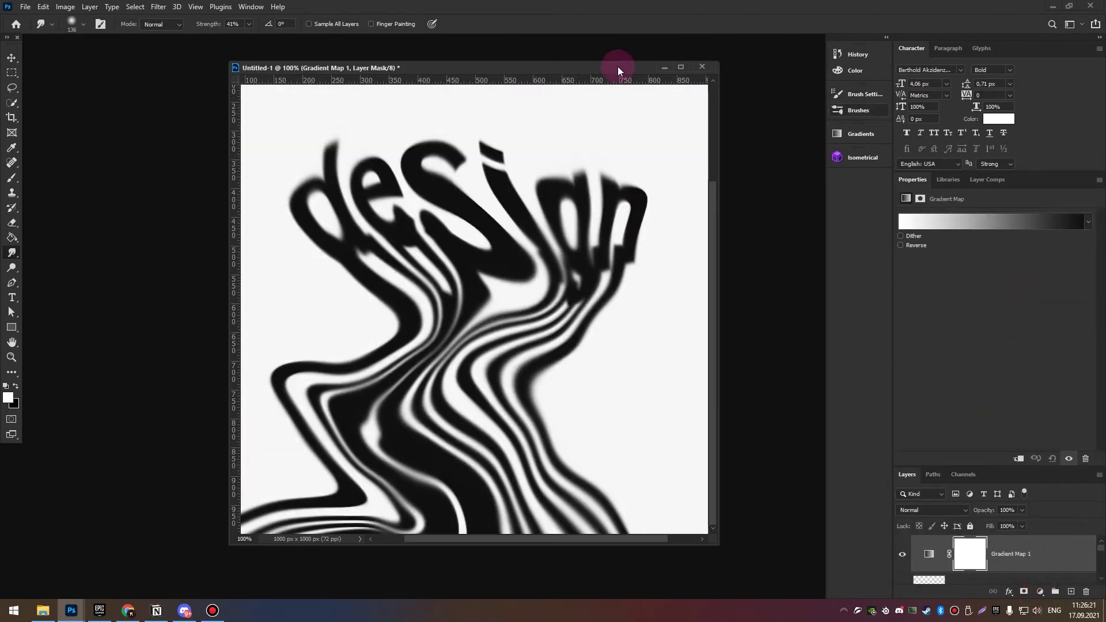
- Browse the HVNTER'S gradient map presets, trying an orange-and-teal map and then a purple map
{"action": "left_click", "coordinate": [1089, 225]}
{"action": "scroll", "coordinate": [1079, 313], "scroll_direction": "down", "scroll_amount": 3}
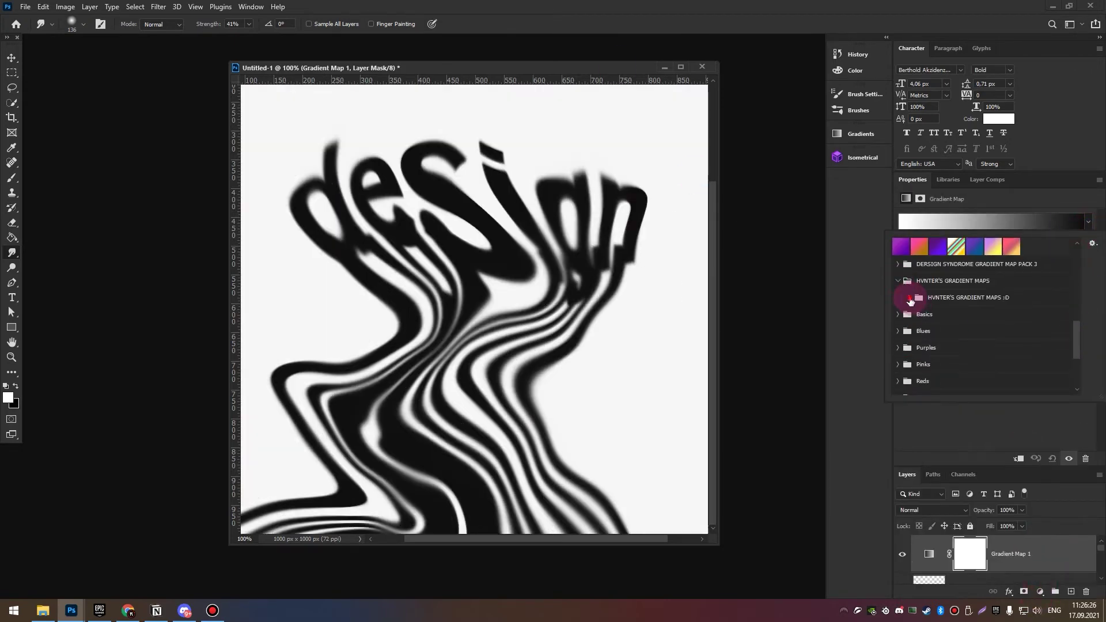
{"action": "left_click", "coordinate": [910, 298]}
{"action": "left_click", "coordinate": [924, 314]}
{"action": "left_click", "coordinate": [716, 303]}
{"action": "key", "text": "ctrl+minus"}
{"action": "left_click", "coordinate": [1089, 224]}
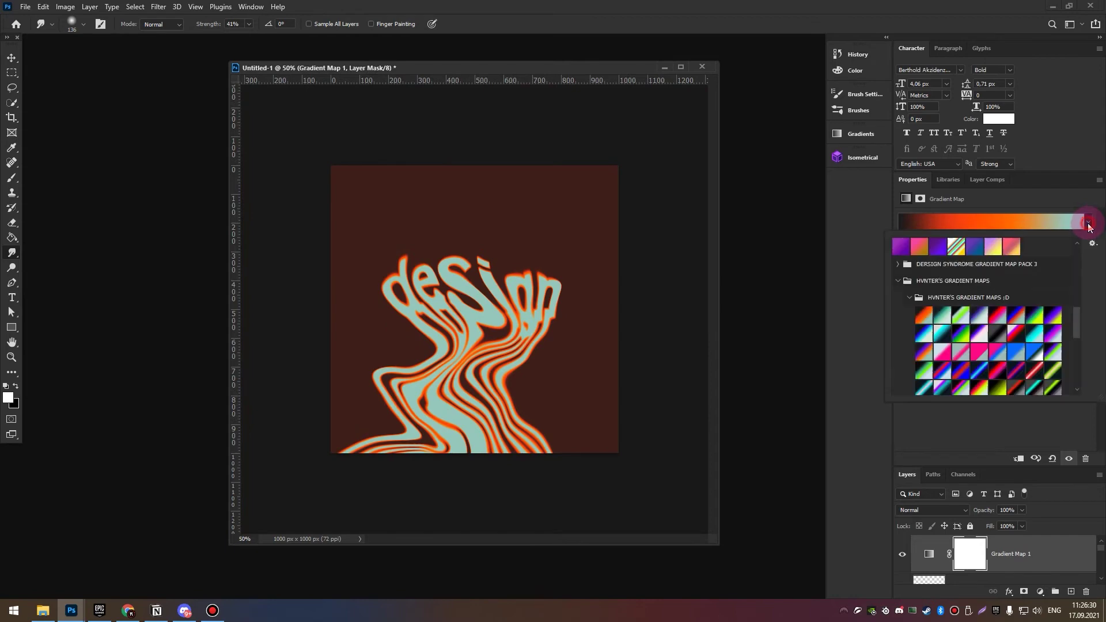
{"action": "left_click", "coordinate": [974, 317]}
- Set Gradient Map 1's blending to Exclusion and try pink-blue and blue-yellow presets
{"action": "left_click", "coordinate": [932, 510]}
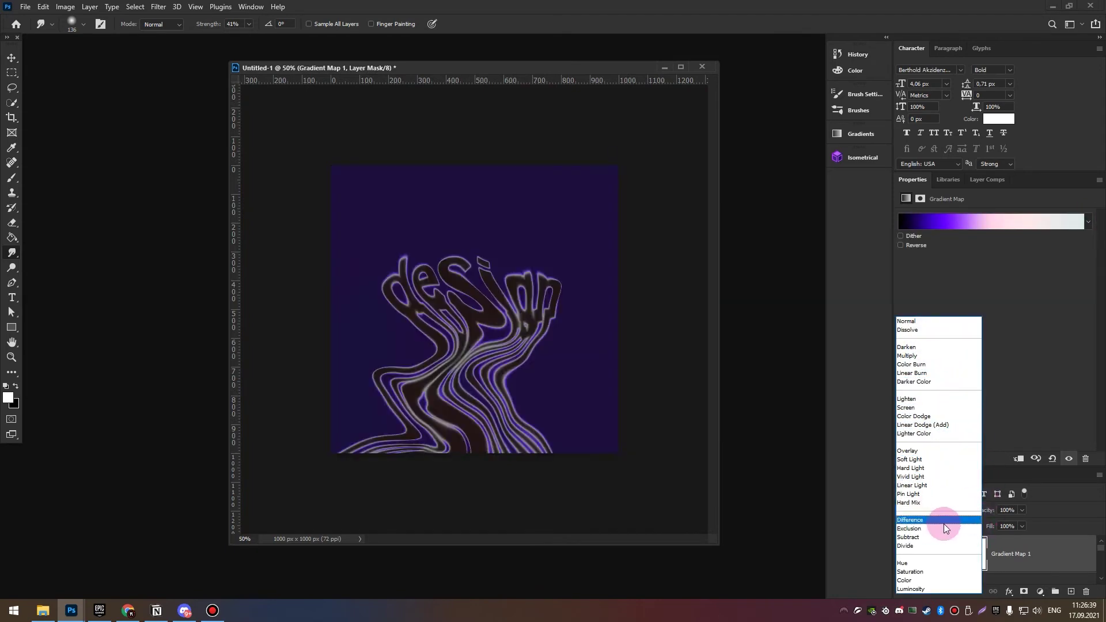
{"action": "left_click", "coordinate": [941, 533]}
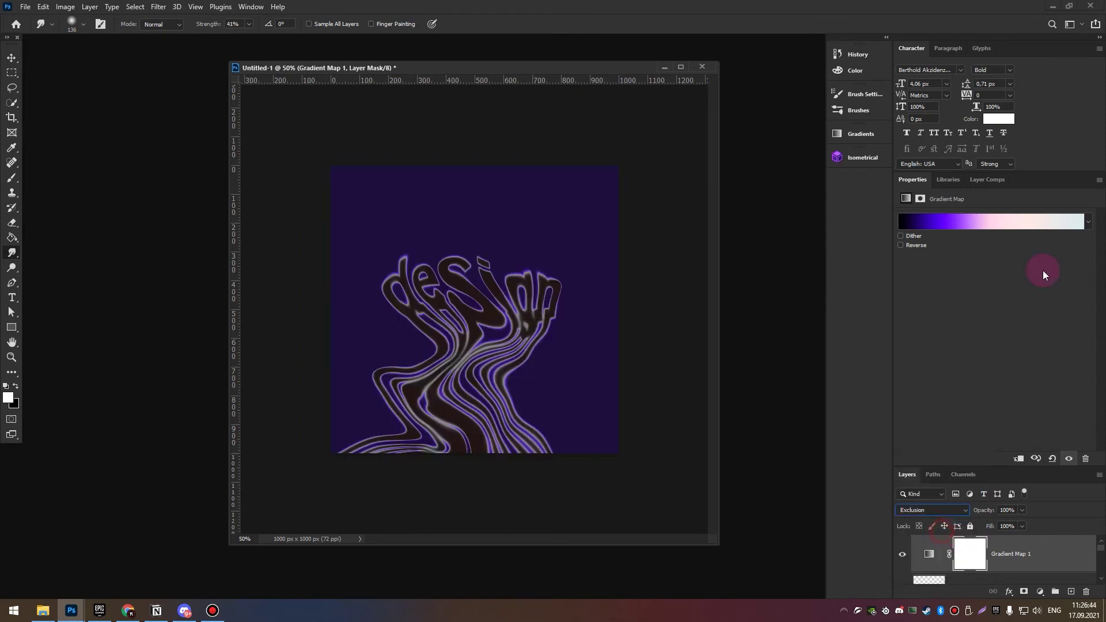
{"action": "left_click", "coordinate": [1089, 222]}
{"action": "left_click", "coordinate": [998, 324]}
{"action": "left_click", "coordinate": [919, 332]}
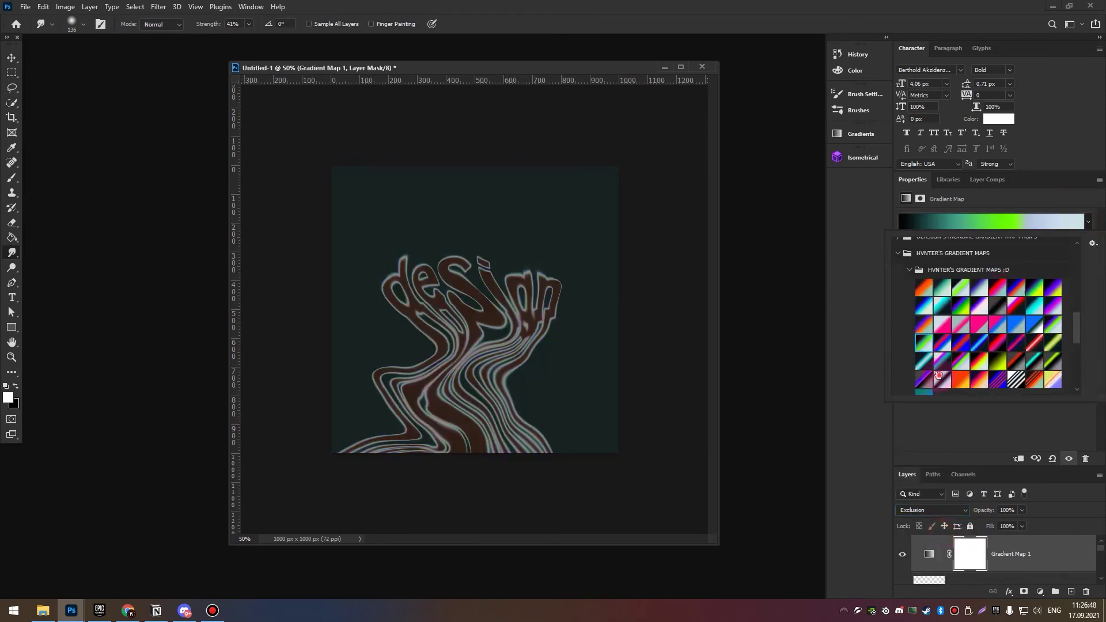
{"action": "scroll", "coordinate": [950, 323], "scroll_direction": "down", "scroll_amount": 1}
{"action": "left_click", "coordinate": [987, 328]}
{"action": "left_click", "coordinate": [1016, 306]}
{"action": "left_click", "coordinate": [1035, 288]}
{"action": "scroll", "coordinate": [933, 305], "scroll_direction": "down", "scroll_amount": 1}
{"action": "left_click", "coordinate": [923, 305]}
{"action": "left_click", "coordinate": [923, 314]}
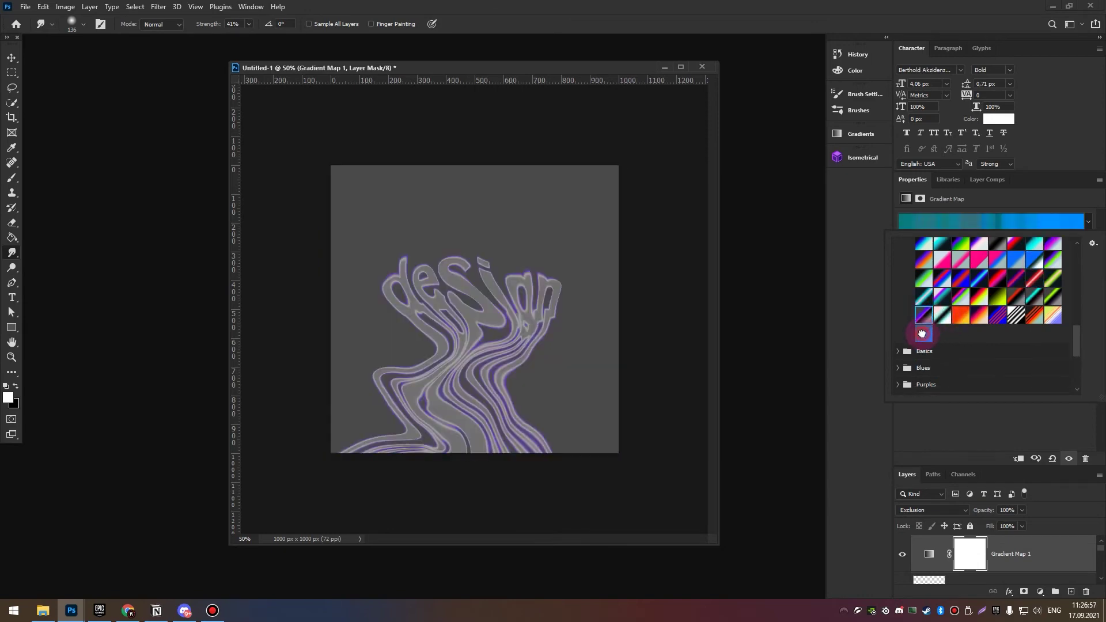
{"action": "left_click_drag", "start_coordinate": [1076, 333], "coordinate": [1076, 279]}
- Expand the third gradient map pack and preview light blue, purple and magenta maps
{"action": "left_click", "coordinate": [922, 349]}
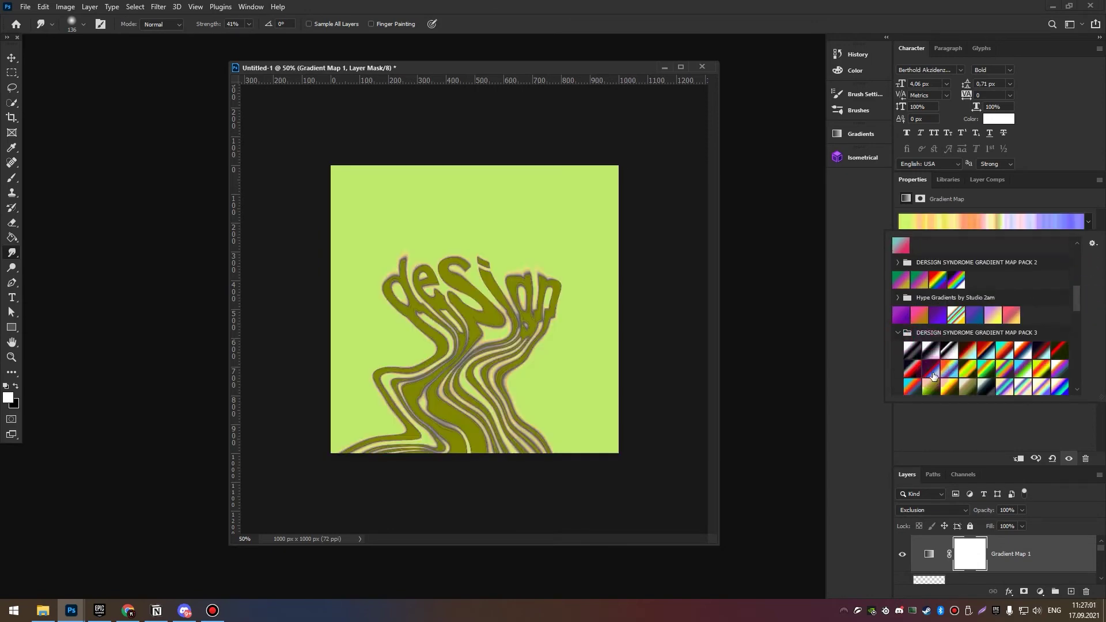
{"action": "left_click", "coordinate": [968, 322]}
{"action": "scroll", "coordinate": [991, 322], "scroll_direction": "down", "scroll_amount": 1}
{"action": "left_click", "coordinate": [1002, 332]}
{"action": "scroll", "coordinate": [1021, 342], "scroll_direction": "down", "scroll_amount": 1}
{"action": "left_click", "coordinate": [1021, 340]}
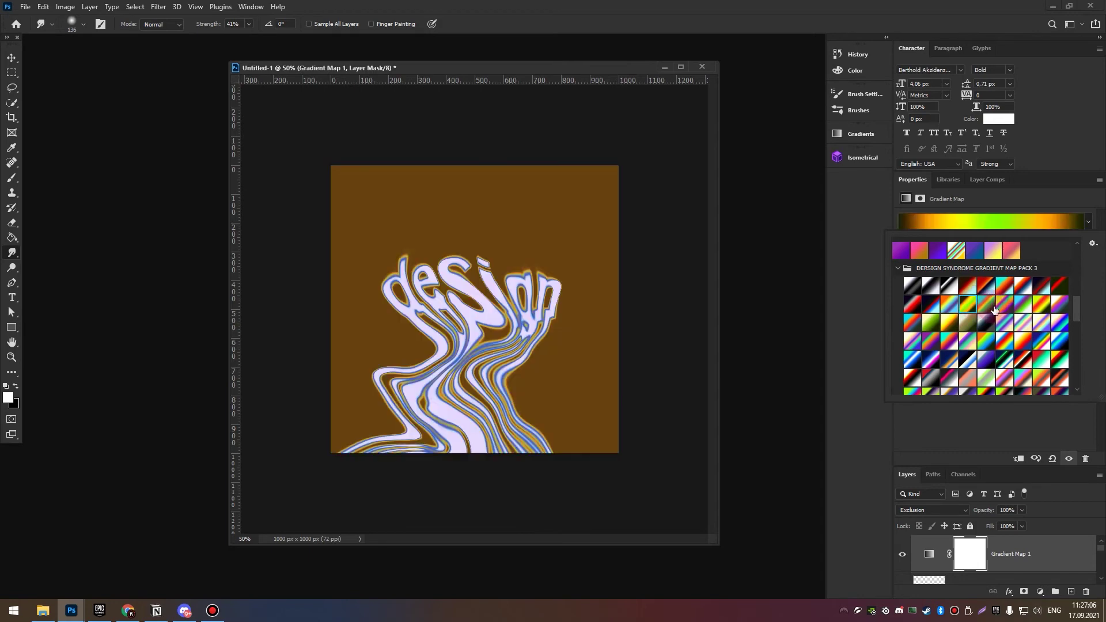
{"action": "scroll", "coordinate": [1012, 317], "scroll_direction": "down", "scroll_amount": 1}
{"action": "left_click", "coordinate": [1009, 308]}
{"action": "left_click", "coordinate": [968, 340]}
{"action": "left_click", "coordinate": [931, 303]}
{"action": "left_click", "coordinate": [949, 340]}
- Try green-purple, grey, beige and dark red maps, settling on the navy and yellow-green map
{"action": "left_click", "coordinate": [966, 368]}
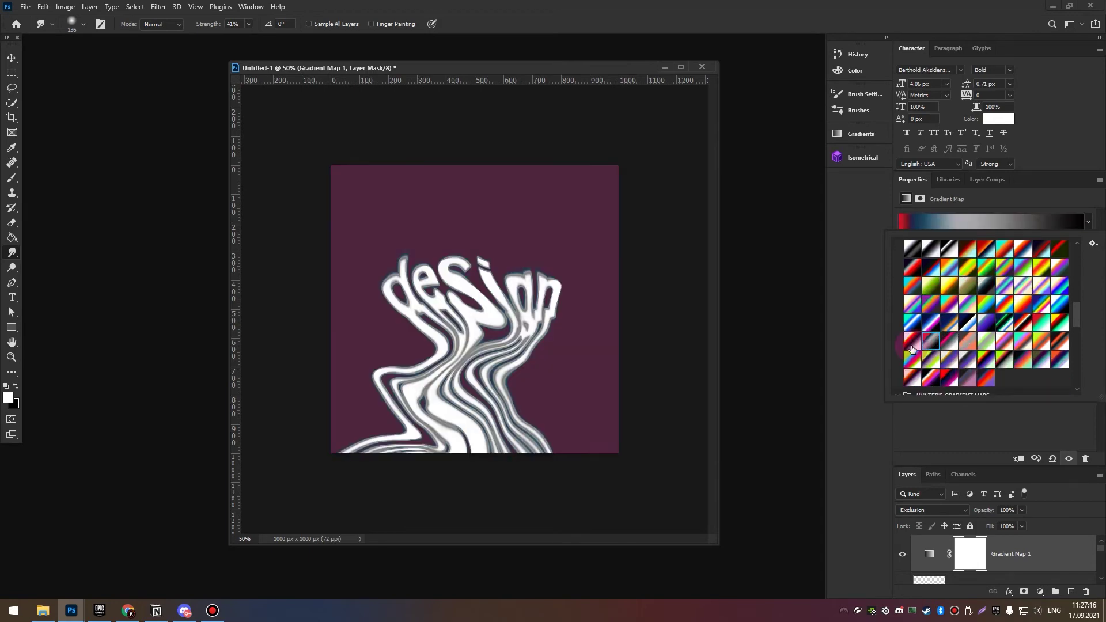
{"action": "left_click", "coordinate": [931, 360]}
{"action": "left_click", "coordinate": [966, 360]}
{"action": "left_click", "coordinate": [949, 360]}
{"action": "left_click", "coordinate": [1005, 361]}
{"action": "left_click", "coordinate": [1042, 360]}
{"action": "left_click", "coordinate": [1060, 340]}
{"action": "left_click", "coordinate": [1060, 303]}
{"action": "left_click", "coordinate": [967, 340]}
{"action": "left_click", "coordinate": [968, 378]}
{"action": "left_click", "coordinate": [986, 377]}
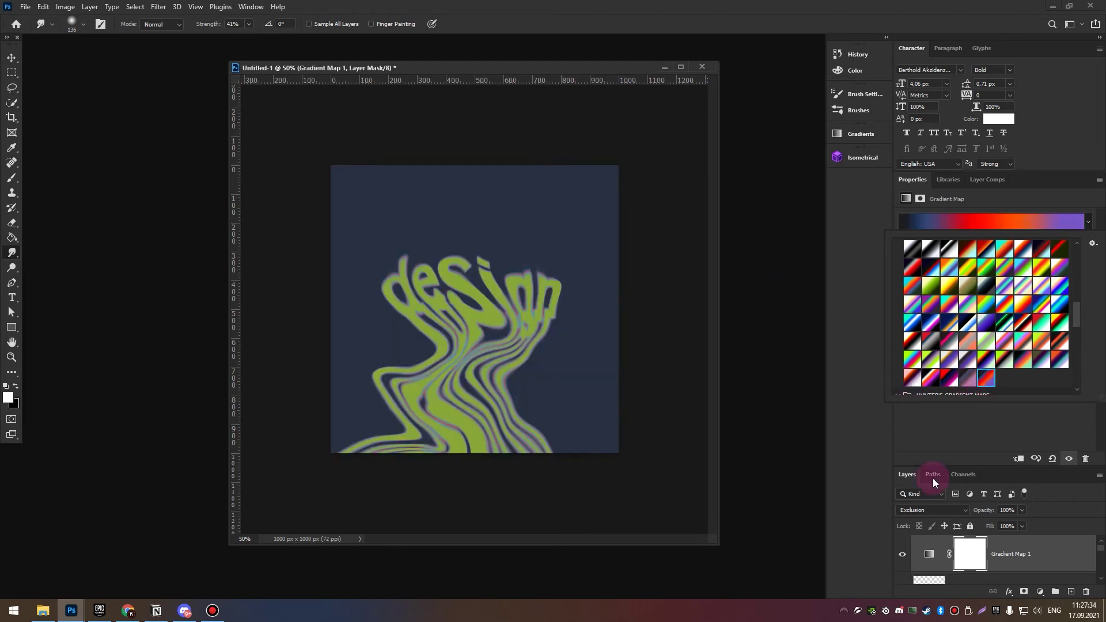
- Blend Gradient Map 1 in Color Dodge and expand the layers list
{"action": "left_click", "coordinate": [939, 510]}
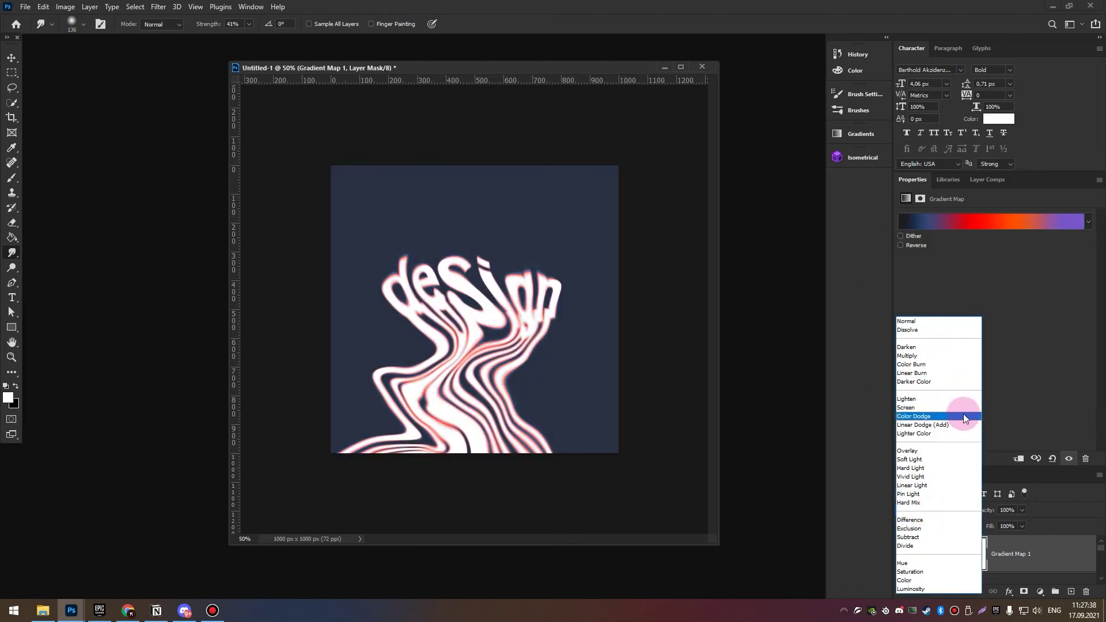
{"action": "left_click", "coordinate": [968, 416]}
{"action": "double_click", "coordinate": [939, 76]}
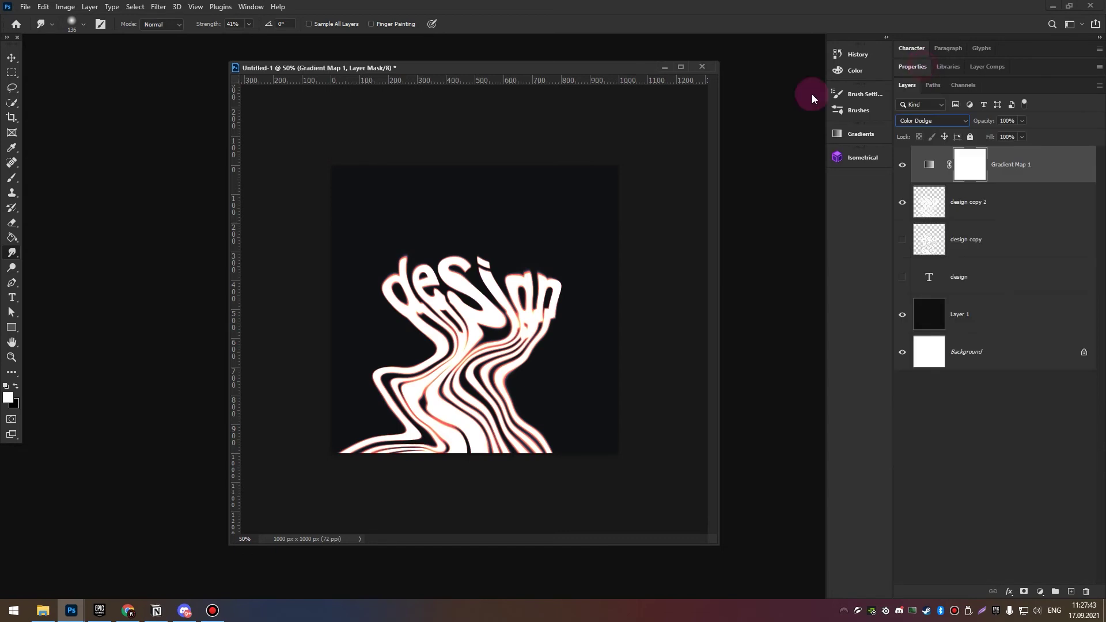
- On design copy 2, smudge the 'e' and 's' letters, the middle of the word, and the lower strands
{"action": "left_click_drag", "start_coordinate": [727, 550], "coordinate": [788, 587]}
{"action": "left_click", "coordinate": [974, 202]}
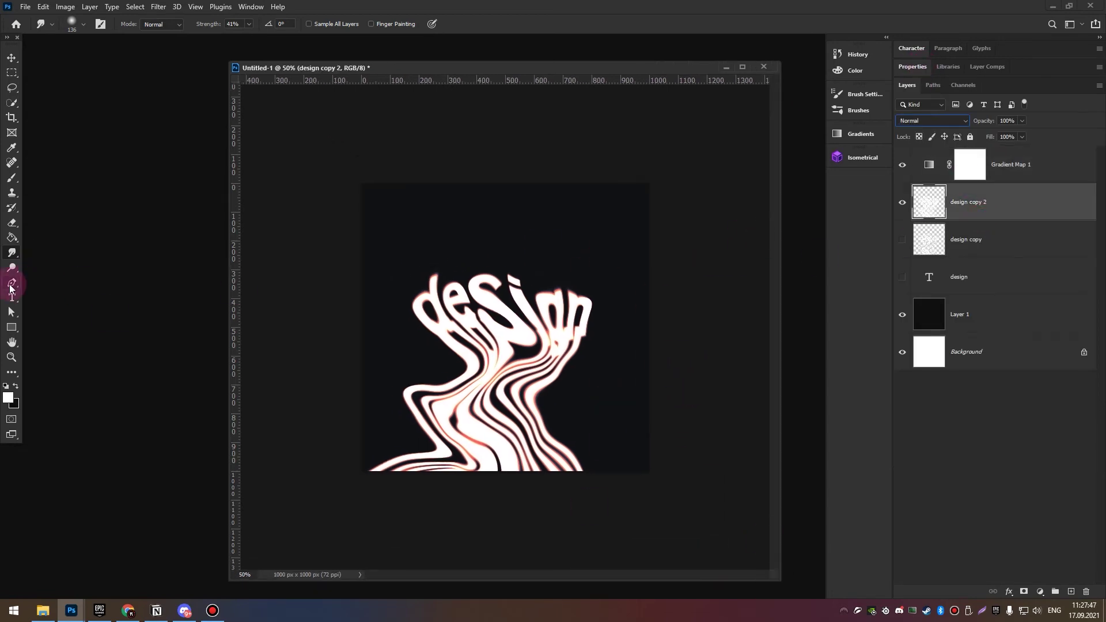
{"action": "left_click_drag", "start_coordinate": [446, 324], "coordinate": [500, 330]}
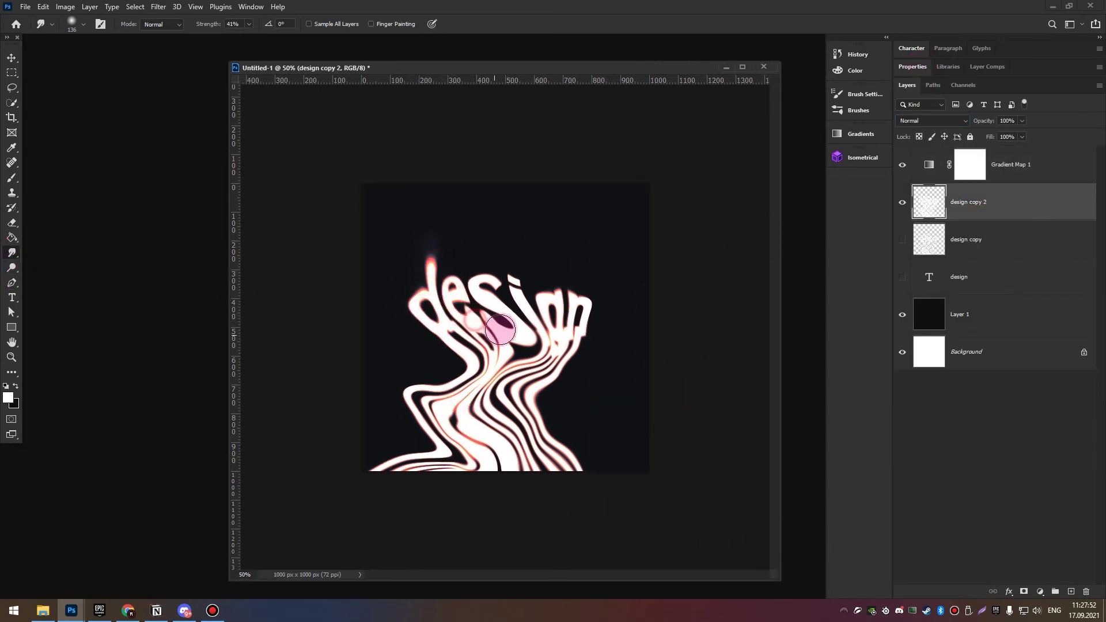
{"action": "mouse_move", "coordinate": [394, 398]}
{"action": "left_mouse_down"}
{"action": "mouse_move", "coordinate": [407, 486]}
{"action": "mouse_move", "coordinate": [494, 395]}
{"action": "mouse_move", "coordinate": [558, 395]}
{"action": "left_mouse_up"}
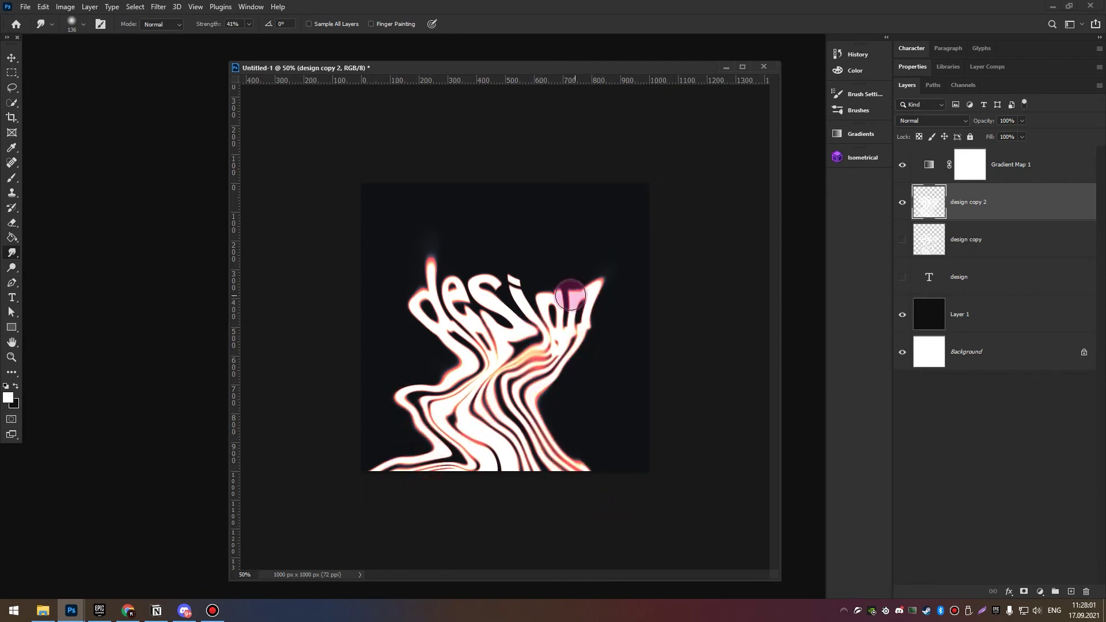
{"action": "mouse_move", "coordinate": [500, 357]}
{"action": "left_mouse_down"}
{"action": "mouse_move", "coordinate": [494, 316]}
{"action": "mouse_move", "coordinate": [507, 303]}
{"action": "mouse_move", "coordinate": [586, 306]}
{"action": "mouse_move", "coordinate": [465, 302]}
{"action": "left_mouse_up"}
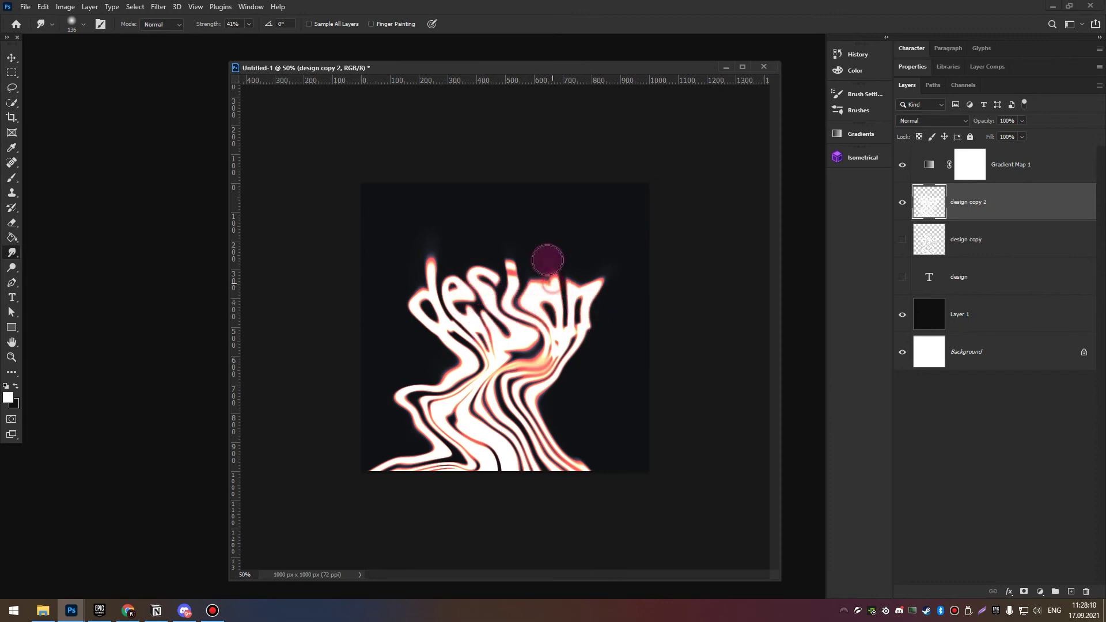
{"action": "left_click_drag", "start_coordinate": [511, 419], "coordinate": [608, 484]}
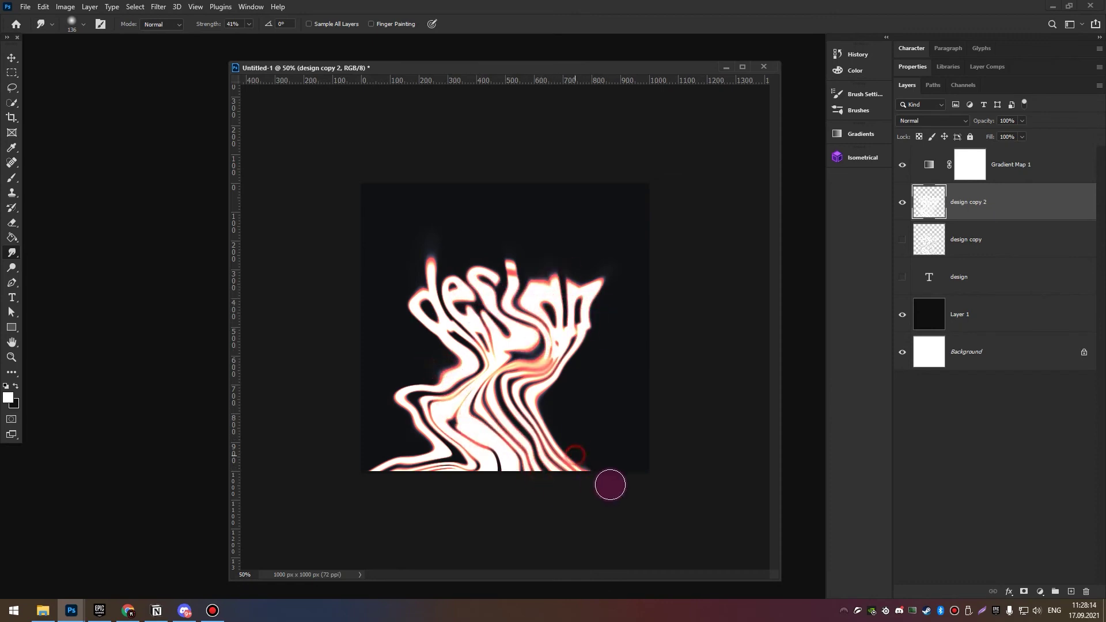
{"action": "left_click_drag", "start_coordinate": [573, 441], "coordinate": [387, 465]}
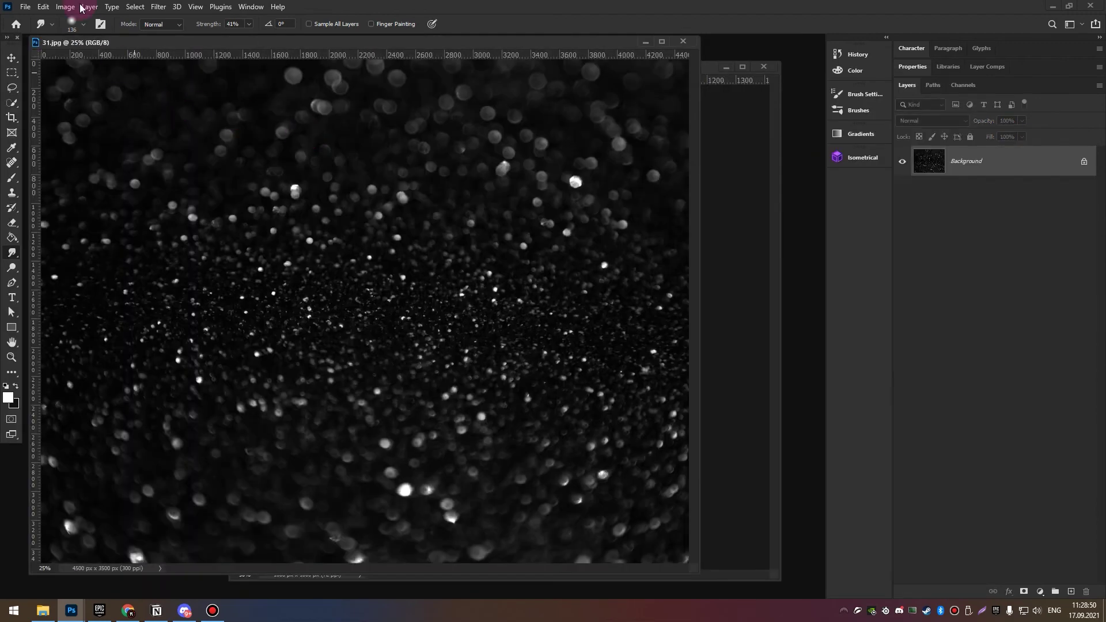
- Apply Levels to 31.jpg with black input 200, leaving only bright speckles
{"action": "left_click", "coordinate": [66, 6]}
{"action": "left_click", "coordinate": [241, 51]}
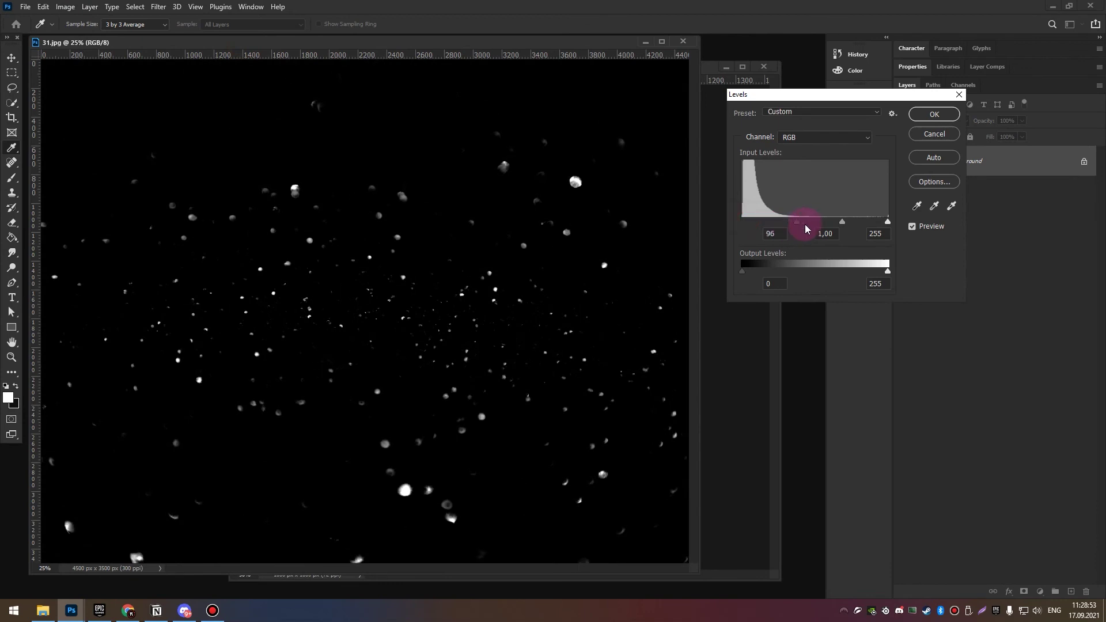
{"action": "mouse_move", "coordinate": [761, 223]}
{"action": "left_mouse_down"}
{"action": "mouse_move", "coordinate": [848, 223]}
{"action": "mouse_move", "coordinate": [929, 243]}
{"action": "left_mouse_up"}
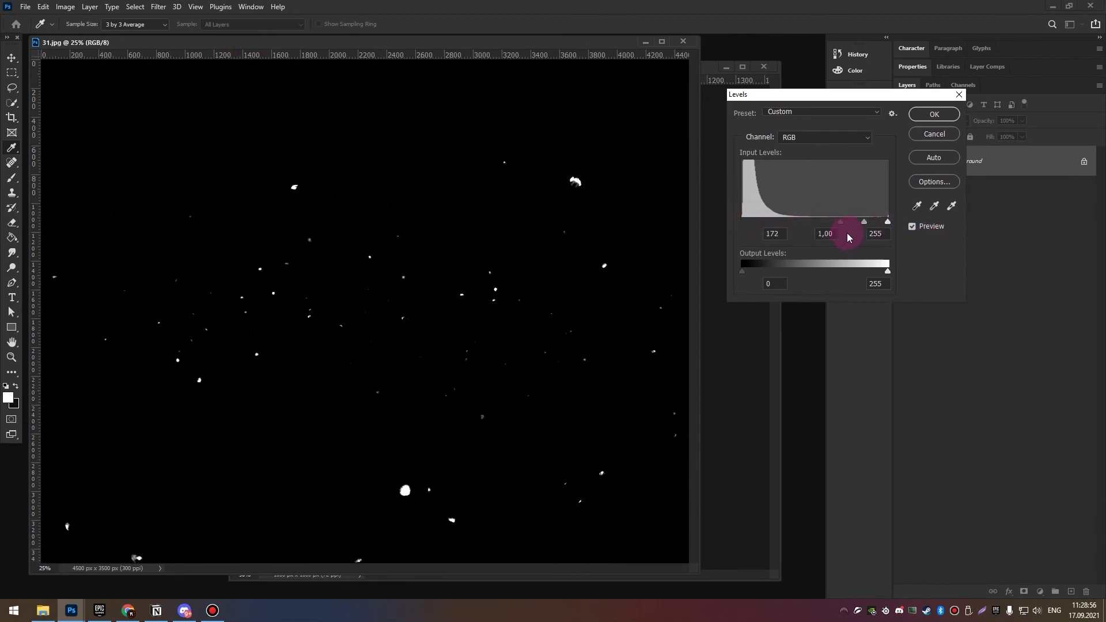
{"action": "type", "text": "200"}
{"action": "left_click", "coordinate": [939, 113]}
{"action": "left_click", "coordinate": [12, 58]}
- Copy the glitter image into the design document, scale it to about a third, and blend it in Lighten
{"action": "mouse_move", "coordinate": [711, 271]}
{"action": "left_mouse_down"}
{"action": "mouse_move", "coordinate": [703, 284]}
{"action": "mouse_move", "coordinate": [549, 336]}
{"action": "left_mouse_up"}
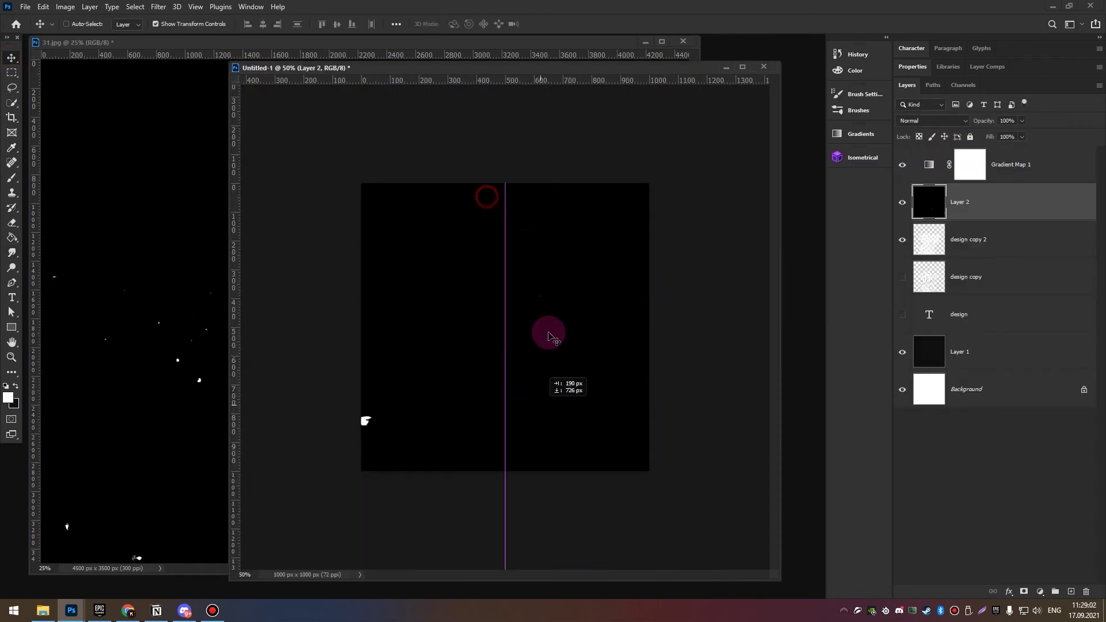
{"action": "left_click_drag", "start_coordinate": [506, 171], "coordinate": [548, 557]}
{"action": "mouse_move", "coordinate": [551, 359]}
{"action": "left_mouse_down"}
{"action": "mouse_move", "coordinate": [514, 121]}
{"action": "mouse_move", "coordinate": [510, 377]}
{"action": "left_mouse_up"}
{"action": "left_click_drag", "start_coordinate": [548, 486], "coordinate": [548, 236]}
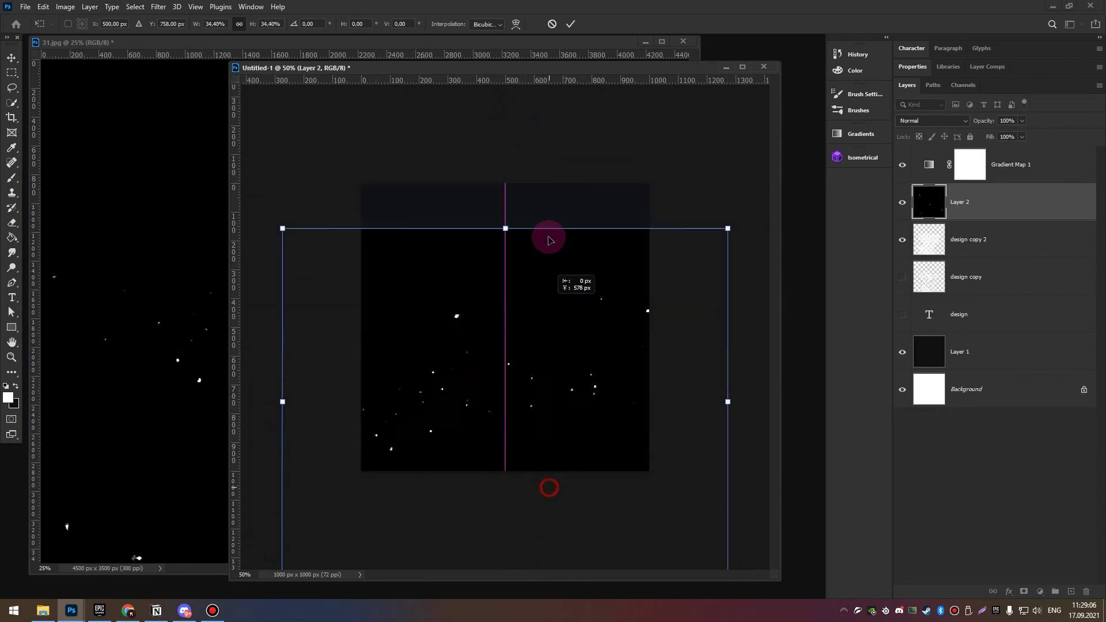
{"action": "key", "text": "Return"}
{"action": "key", "text": "ctrl+plus"}
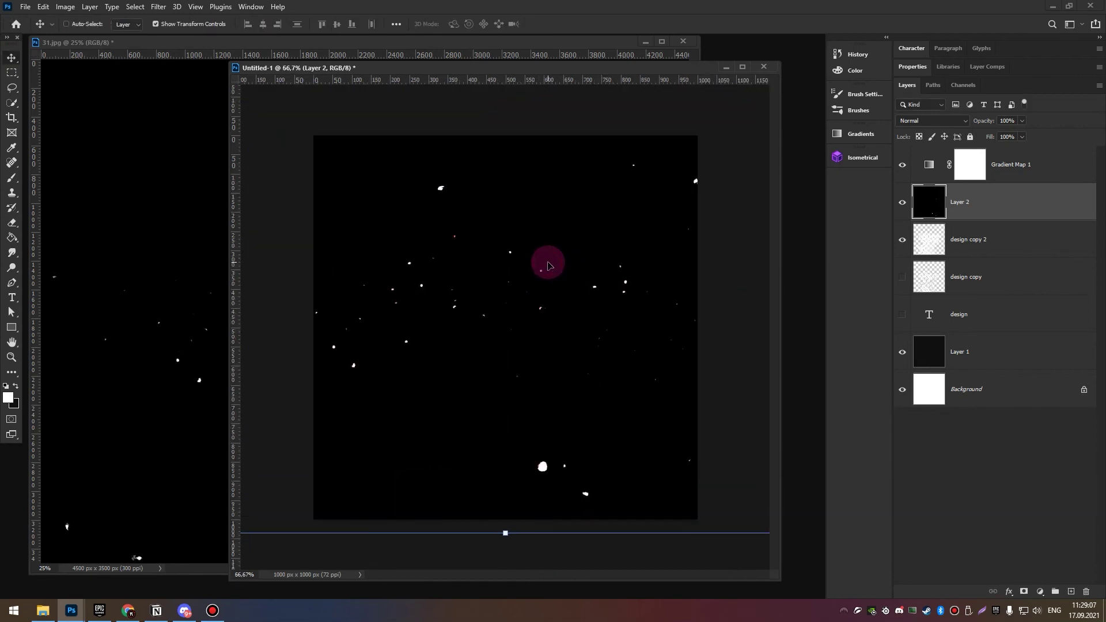
{"action": "left_click", "coordinate": [959, 121]}
{"action": "left_click", "coordinate": [941, 206]}
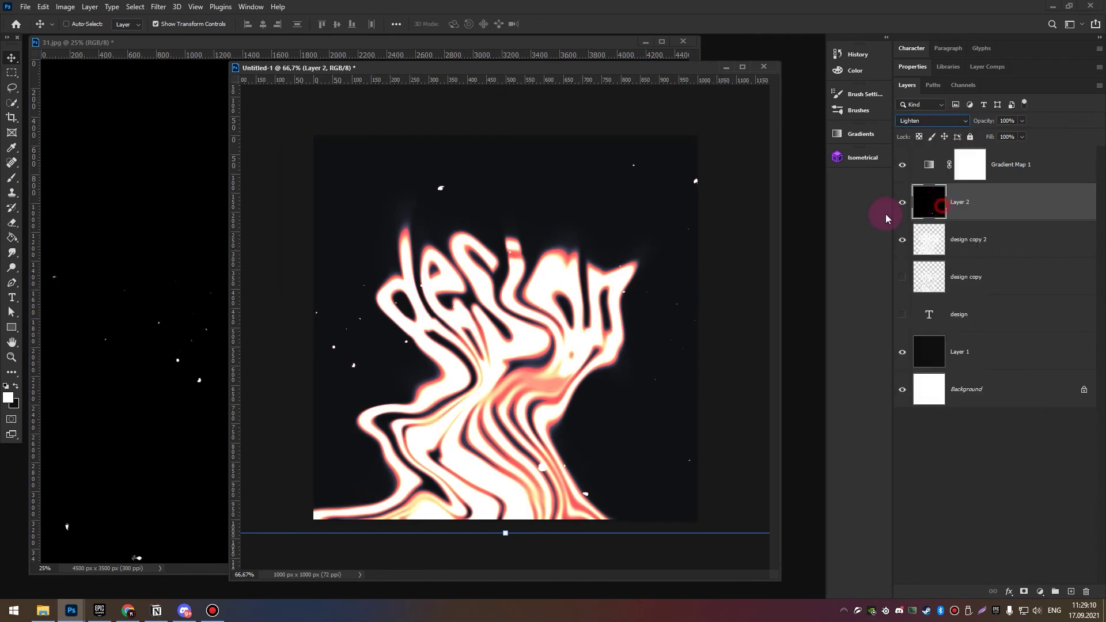
{"action": "left_click_drag", "start_coordinate": [677, 307], "coordinate": [670, 283]}
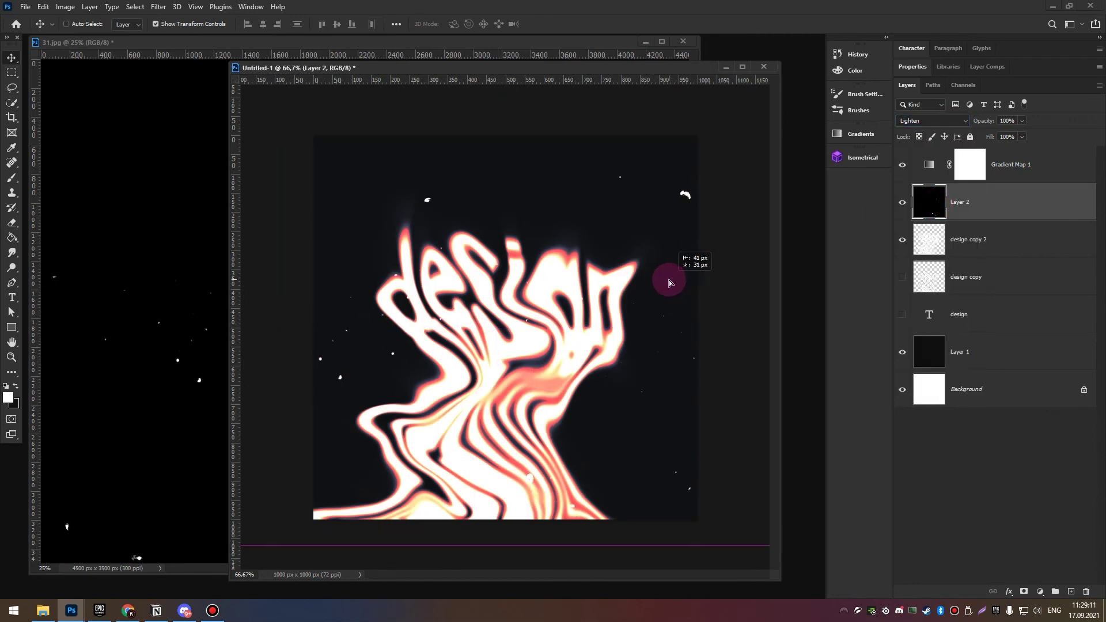
- Apply Filter > Distort > Displace to design copy 2 at scale 40, using a displacement map file
{"action": "left_click", "coordinate": [960, 242]}
{"action": "left_click", "coordinate": [158, 6]}
{"action": "mouse_move", "coordinate": [169, 177]}
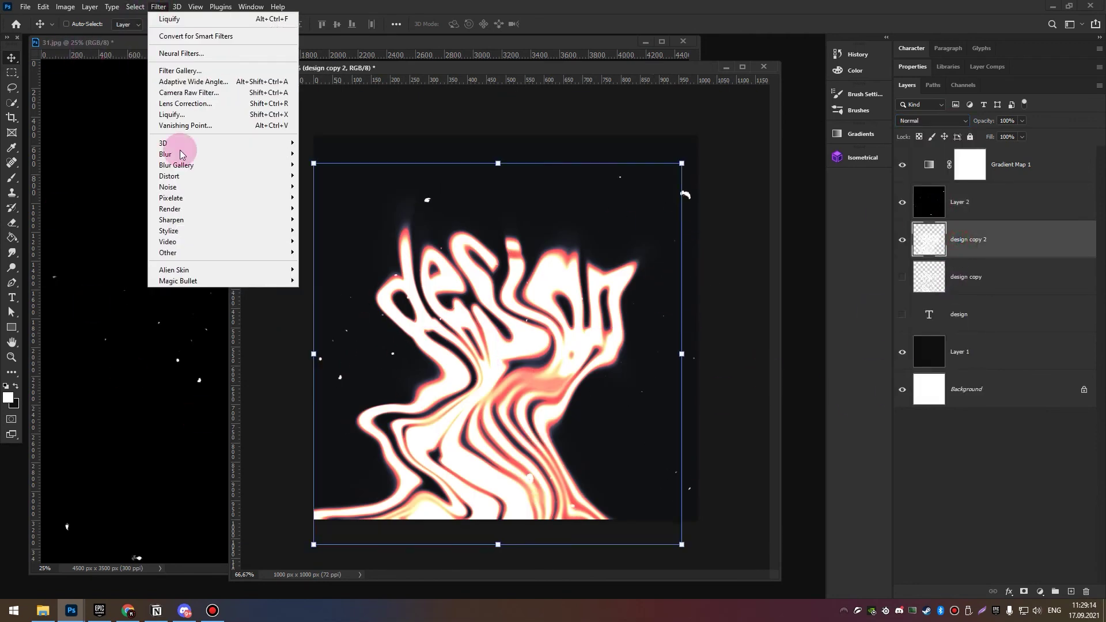
{"action": "left_click", "coordinate": [336, 176]}
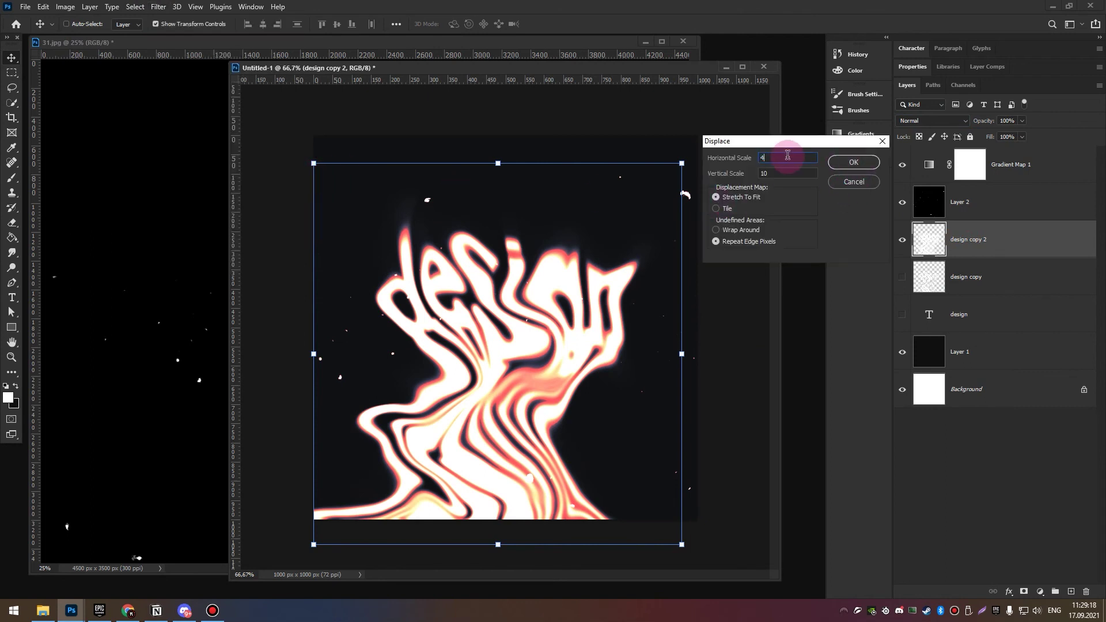
{"action": "type", "text": "40"}
{"action": "key", "text": "Return"}
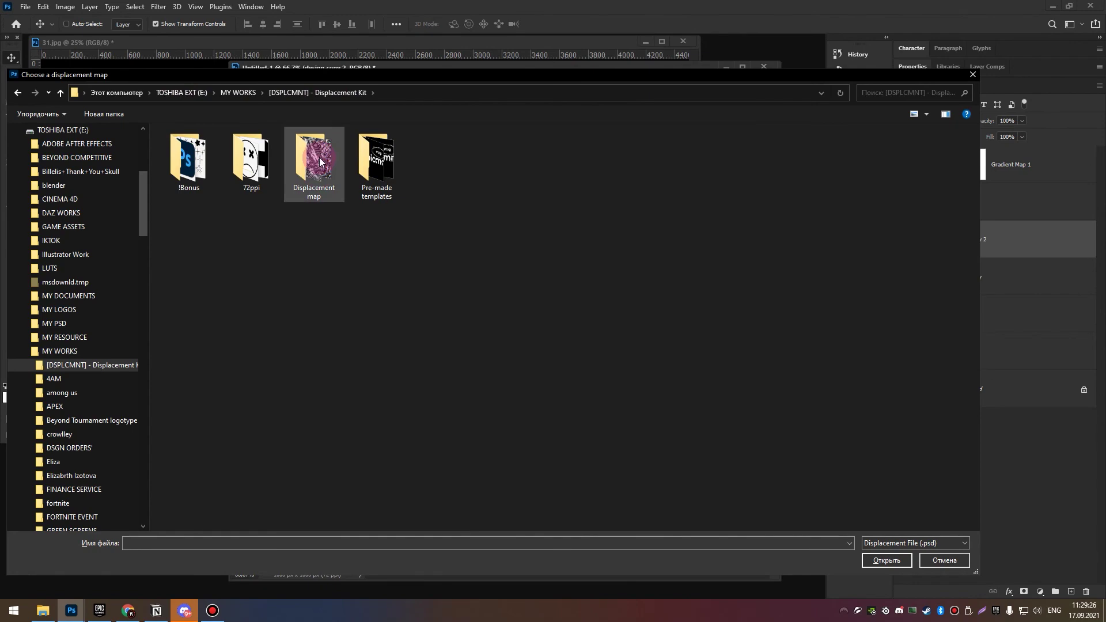
{"action": "double_click", "coordinate": [425, 354]}
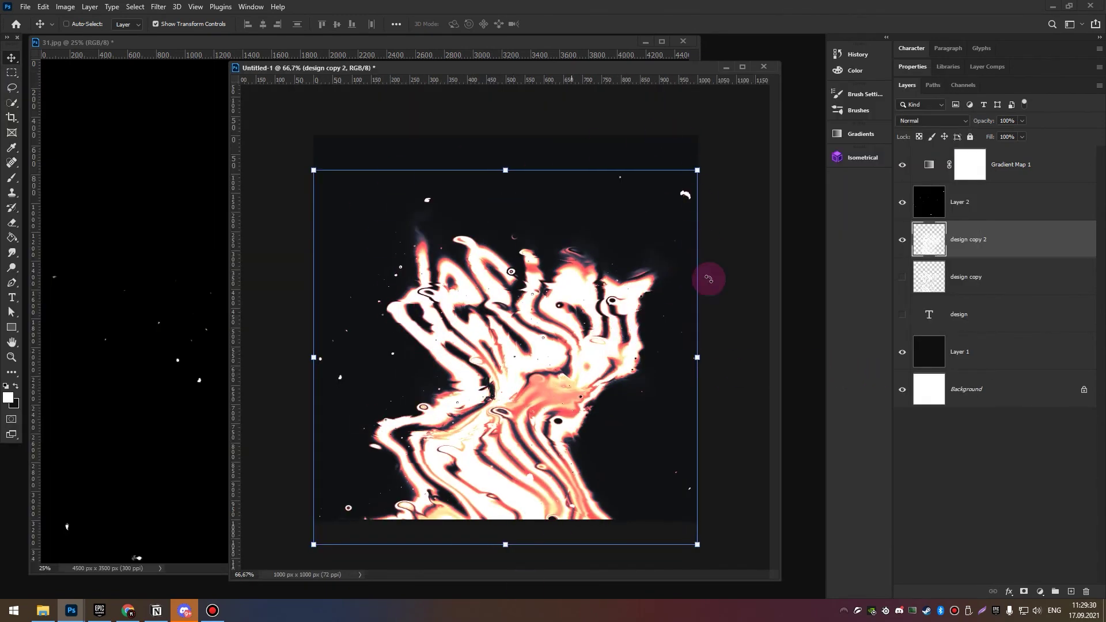
{"action": "left_click", "coordinate": [1024, 174]}
- Add a new Gradient Map layer and preview blue, orange, green rainbow and red-magenta presets
{"action": "left_click", "coordinate": [1040, 592]}
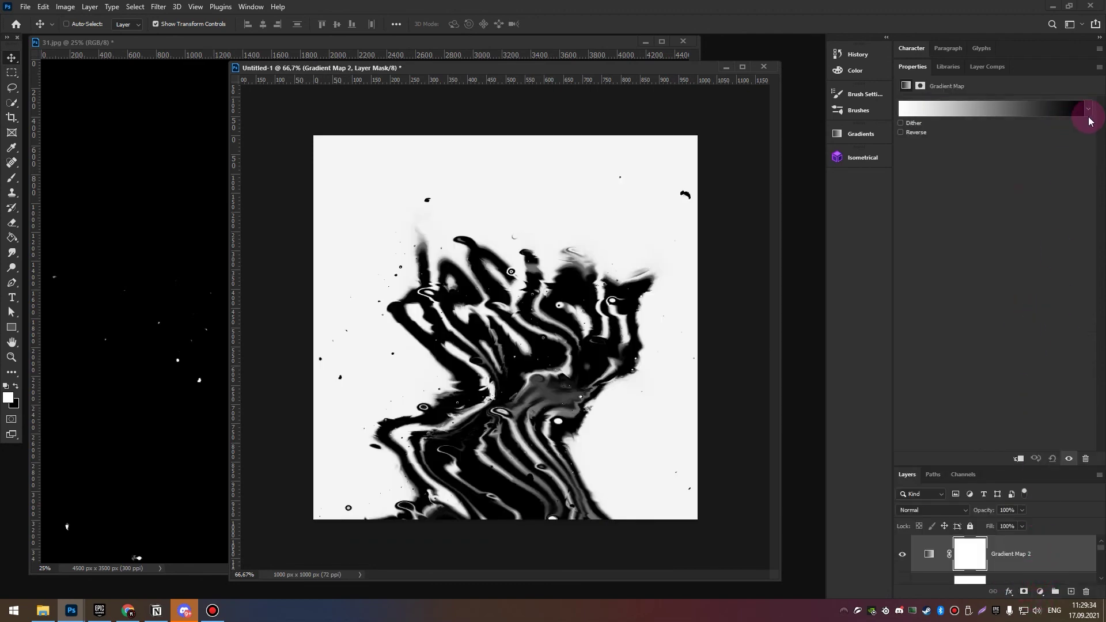
{"action": "left_click", "coordinate": [1089, 109]}
{"action": "left_click", "coordinate": [939, 156]}
{"action": "left_click", "coordinate": [943, 212]}
{"action": "left_click", "coordinate": [912, 248]}
{"action": "left_click", "coordinate": [929, 245]}
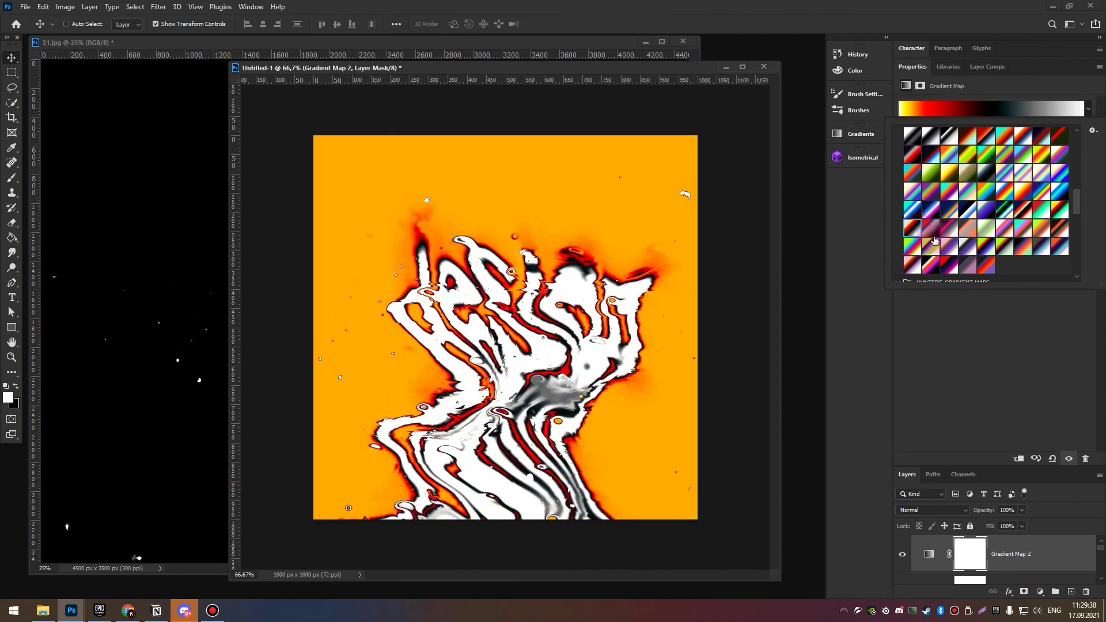
{"action": "left_click", "coordinate": [949, 265]}
- Try further presets, including dark teal-green, and settle on the purple-and-mint scheme
{"action": "left_click", "coordinate": [986, 248]}
{"action": "left_click", "coordinate": [1004, 230]}
{"action": "scroll", "coordinate": [1014, 225], "scroll_direction": "down", "scroll_amount": 2}
{"action": "left_click", "coordinate": [1024, 215]}
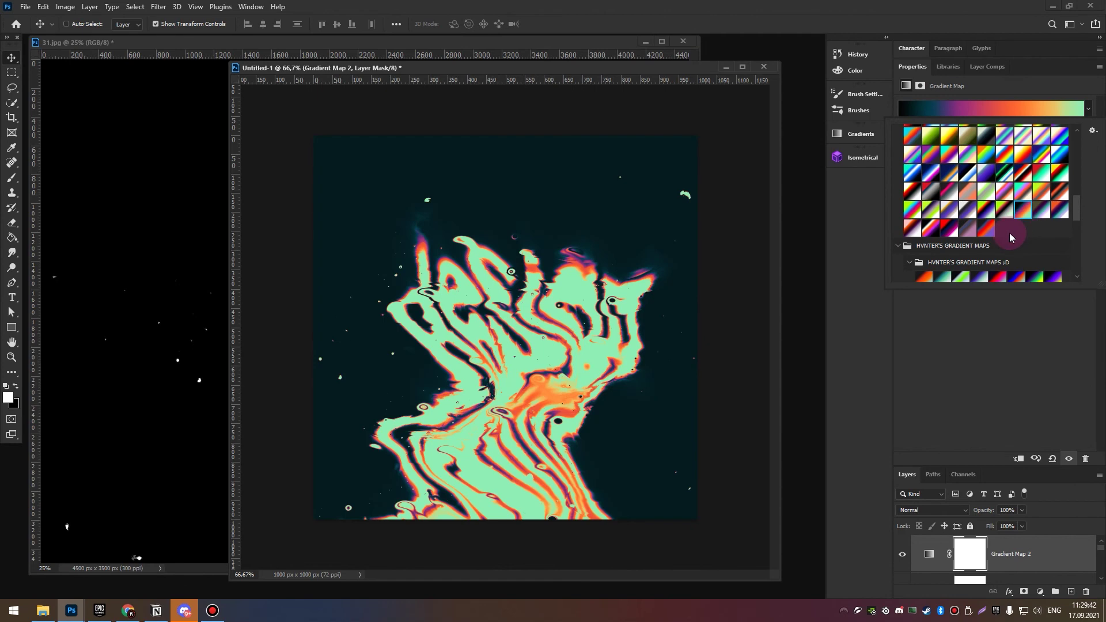
{"action": "scroll", "coordinate": [979, 242], "scroll_direction": "down", "scroll_amount": 1}
{"action": "scroll", "coordinate": [980, 242], "scroll_direction": "down", "scroll_amount": 2}
{"action": "left_click", "coordinate": [961, 216]}
{"action": "left_click", "coordinate": [998, 216]}
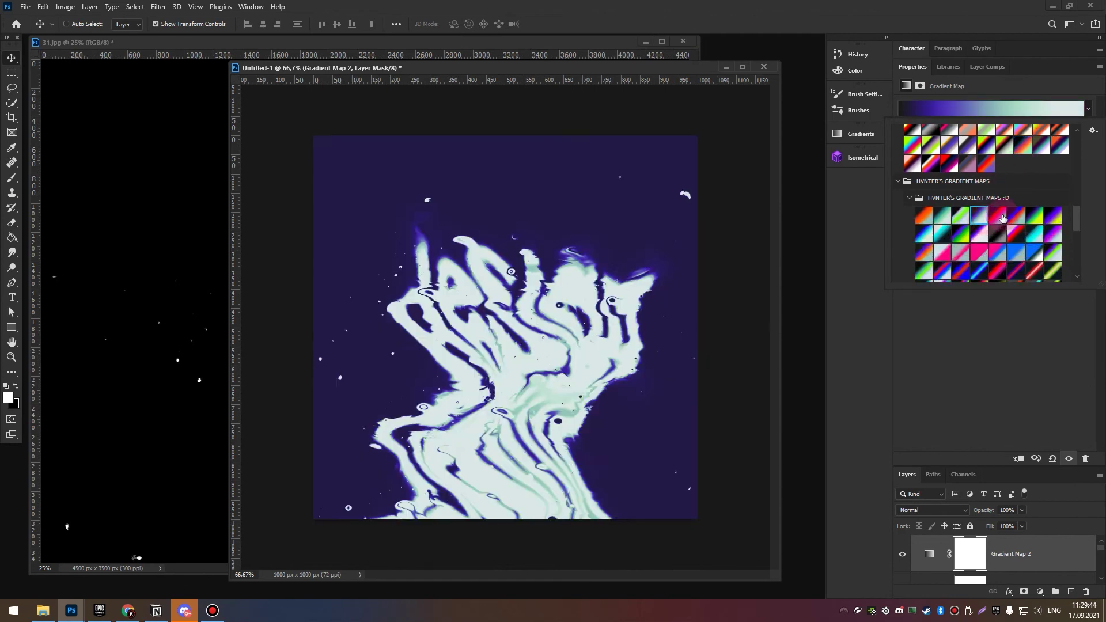